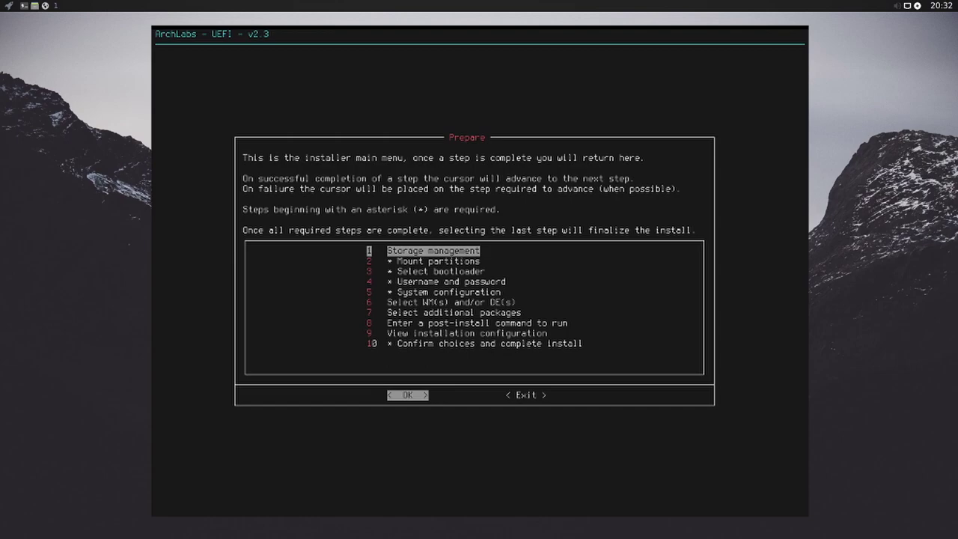
Look over the storage management options for system devices and return to the installer's main list
{"action": "key", "text": "Down"}
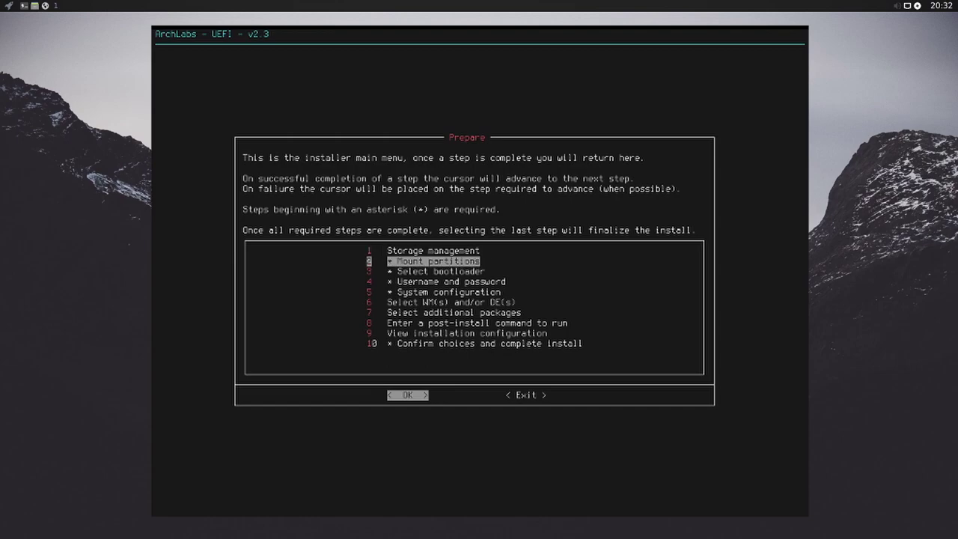
{"action": "key", "text": "Up"}
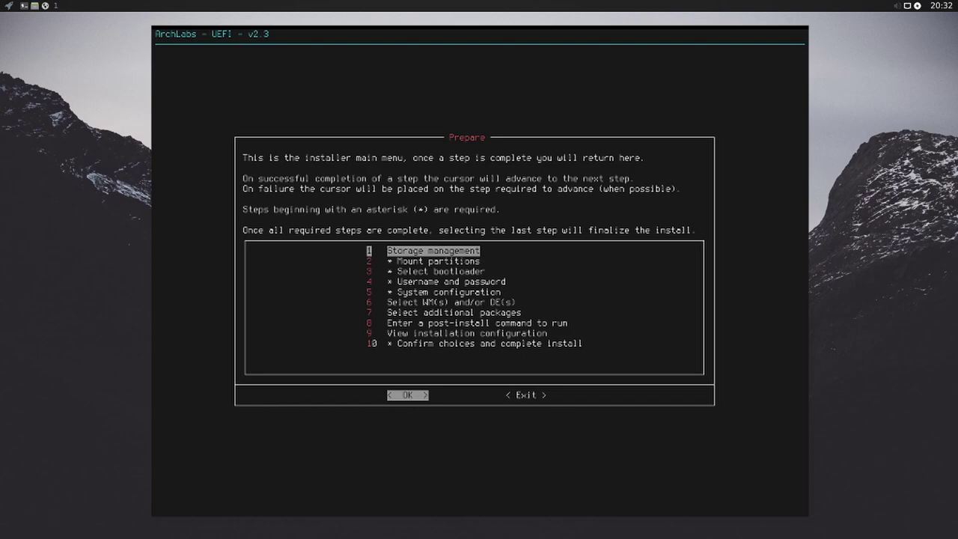
{"action": "key", "text": "Return"}
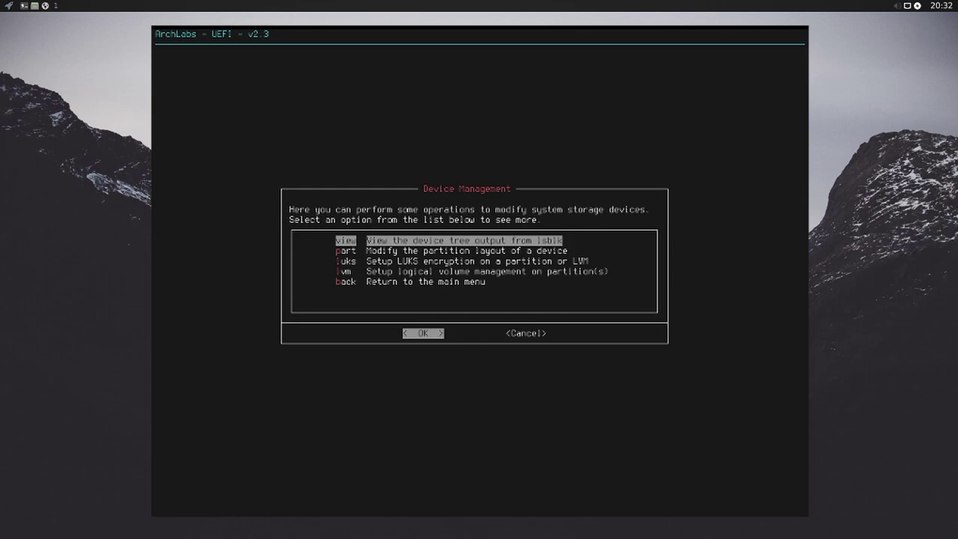
{"action": "key", "text": "Down"}
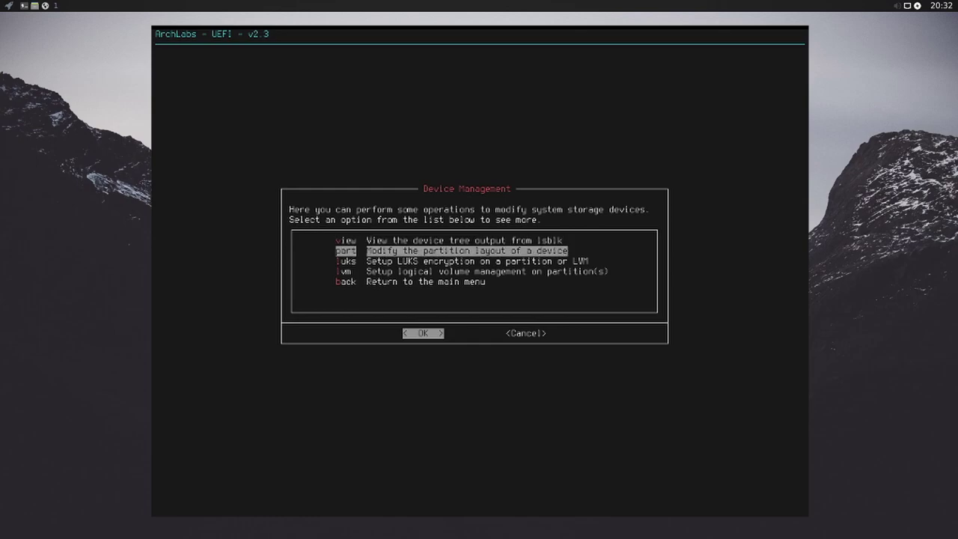
{"action": "key", "text": "Down"}
{"action": "key", "text": "Down"}
{"action": "key", "text": "Down"}
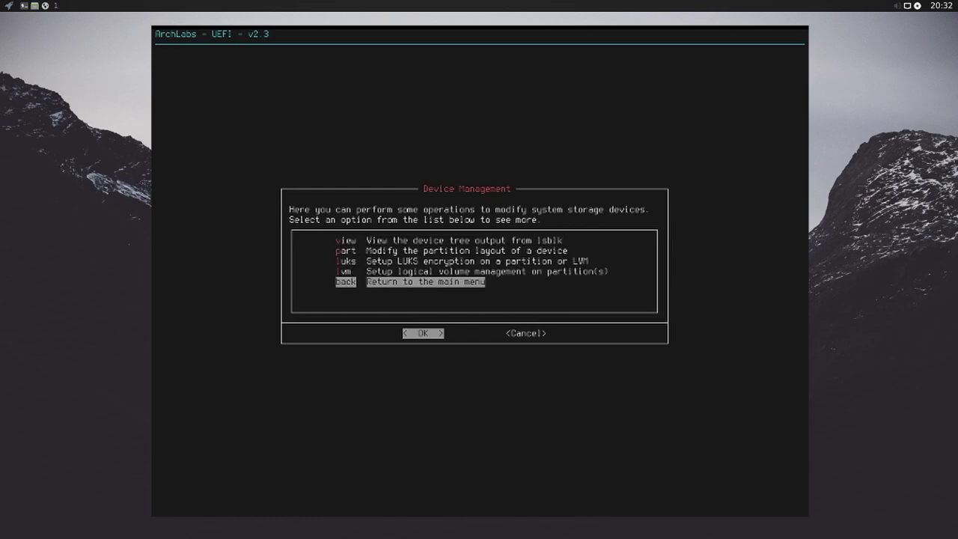
{"action": "key", "text": "Return"}
{"action": "key", "text": "Return"}
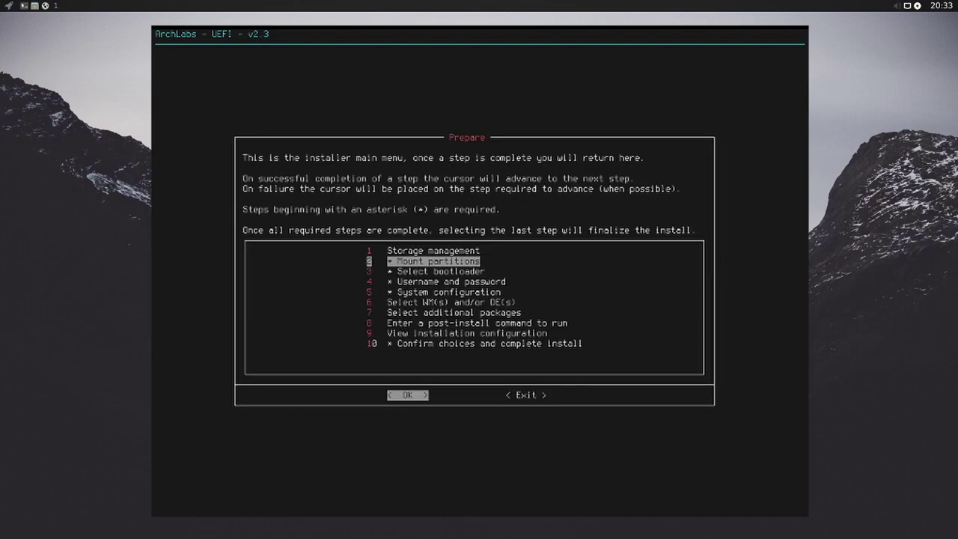
Begin mounting partitions and view the device tree output from lsblk
{"action": "key", "text": "Return"}
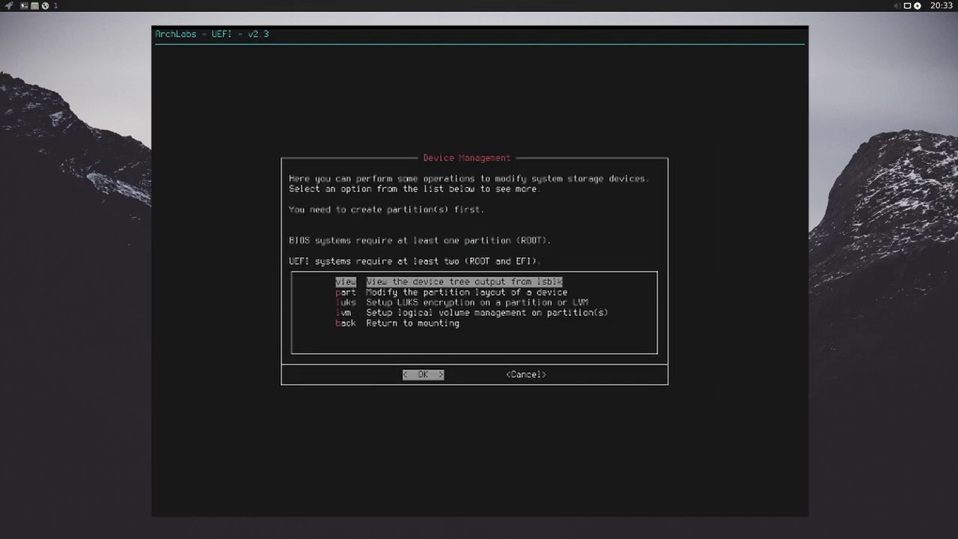
{"action": "key", "text": "Return"}
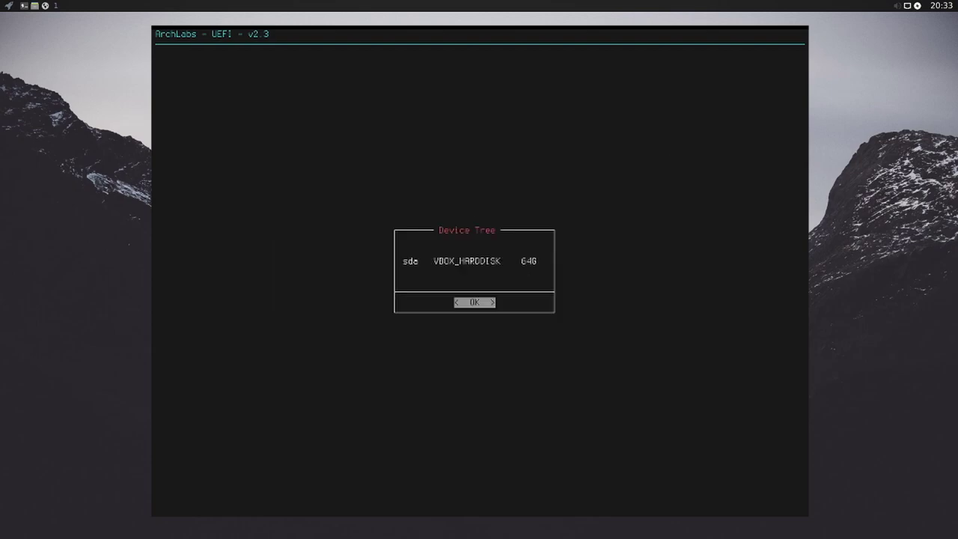
{"action": "key", "text": "Return"}
Modify the partition layout of the sda disk using whole device automatic partitioning
{"action": "key", "text": "Down"}
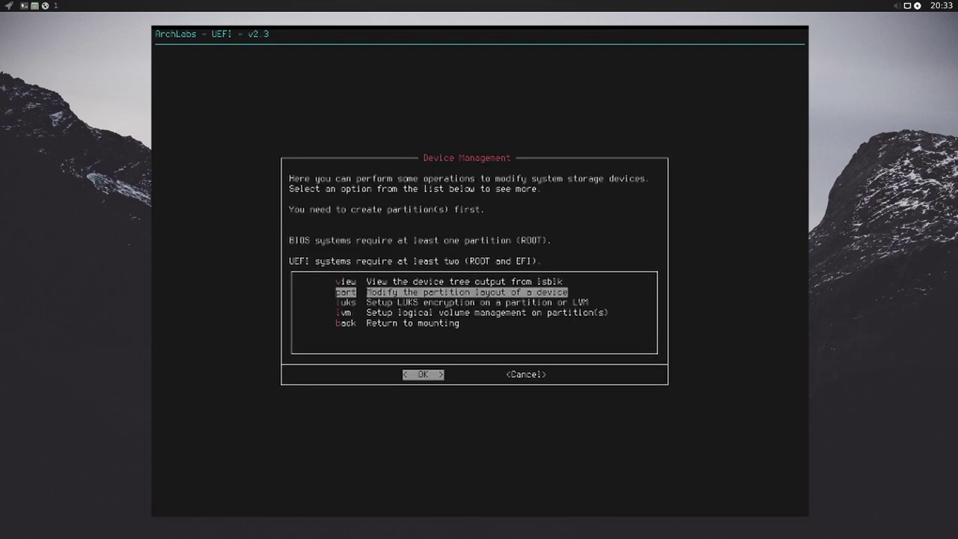
{"action": "key", "text": "Return"}
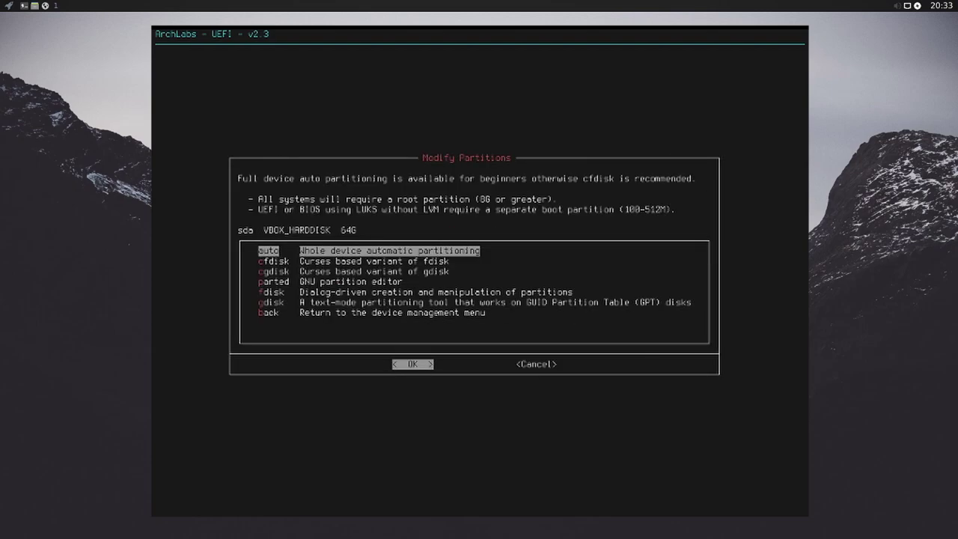
{"action": "key", "text": "Return"}
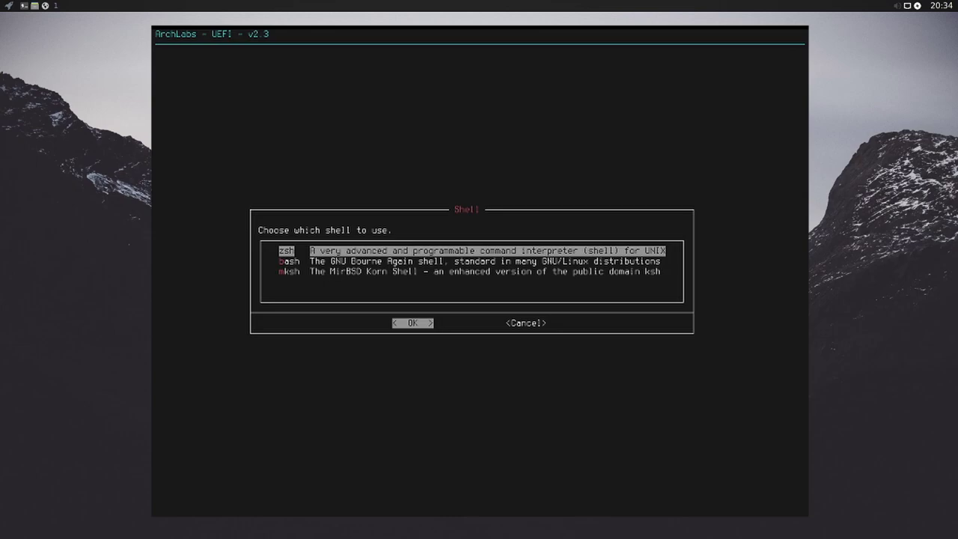
Choose zsh as the shell and look through the additional package and session choices
{"action": "key", "text": "Return"}
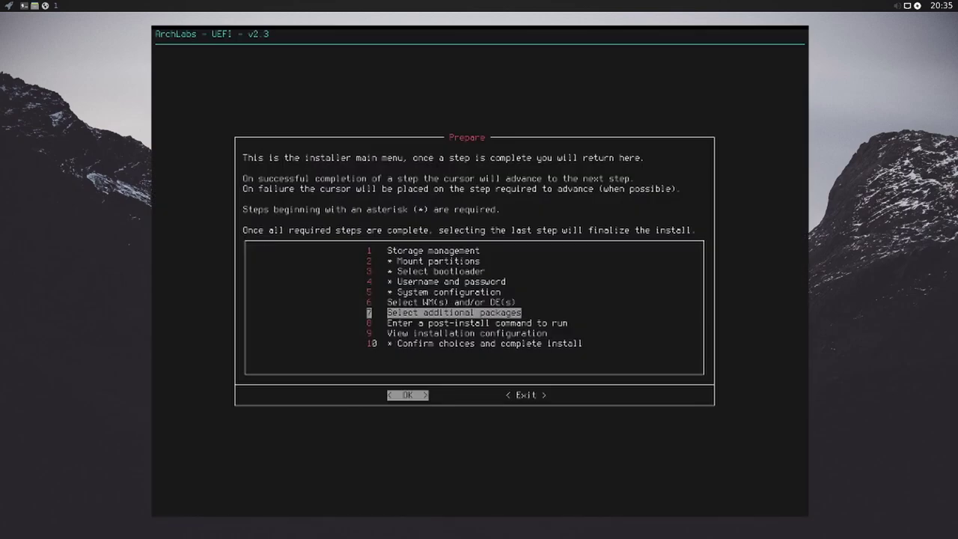
{"action": "key", "text": "Return"}
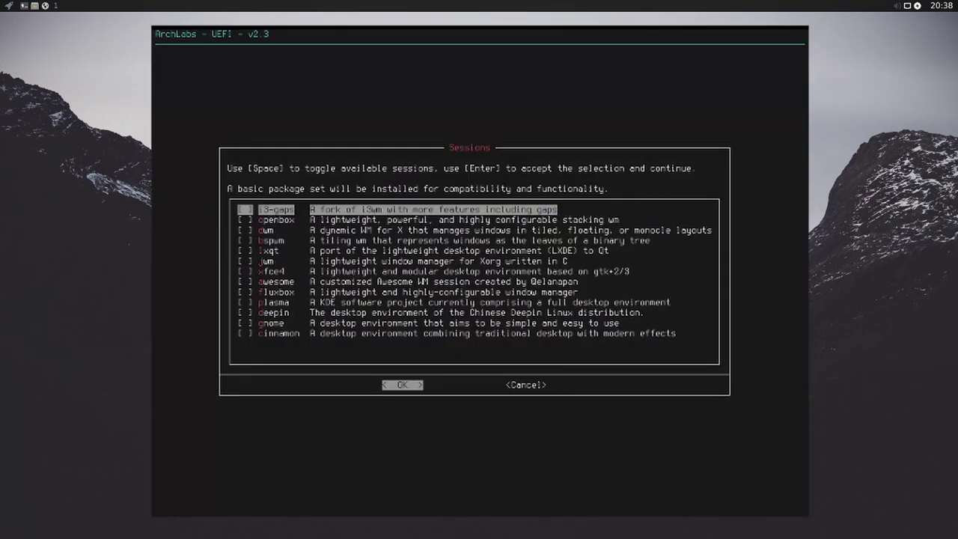
{"action": "key", "text": "Down"}
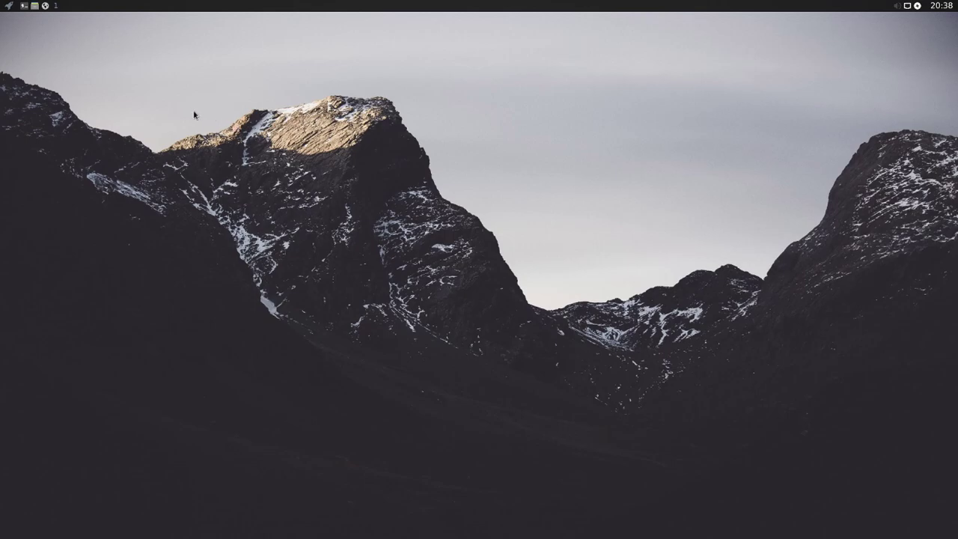
Launch the web browser, check which preferred browser applications are offered, and dismiss the chooser
{"action": "left_click", "coordinate": [9, 6]}
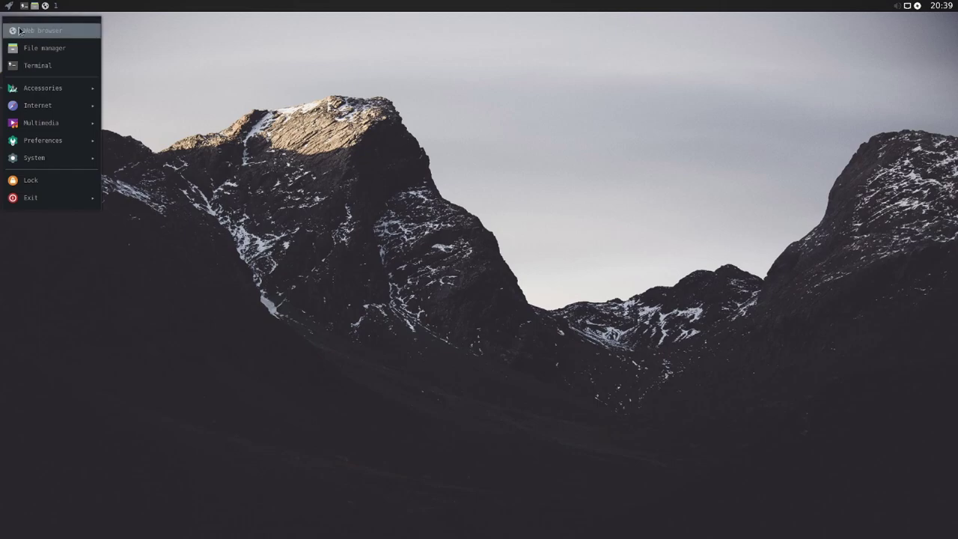
{"action": "left_click", "coordinate": [10, 8]}
{"action": "left_click", "coordinate": [10, 7]}
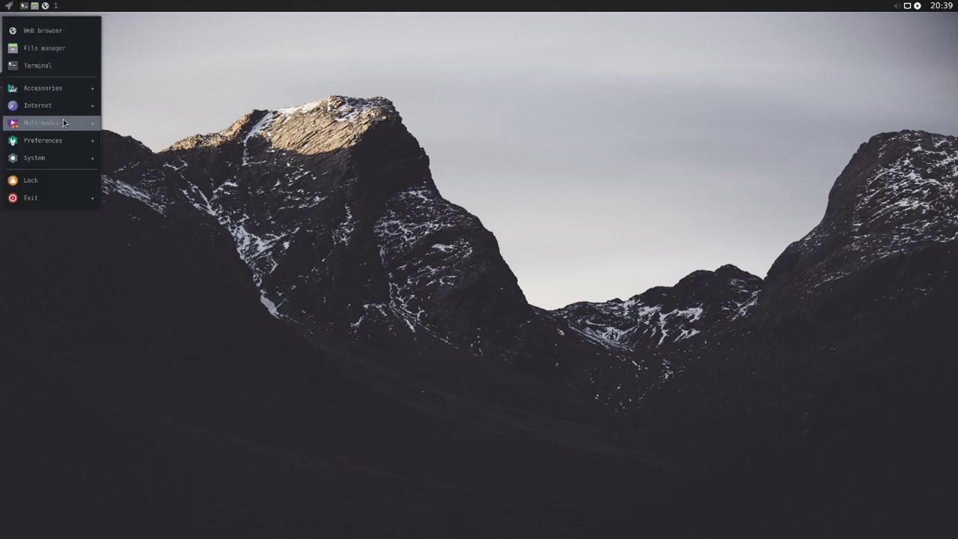
{"action": "left_click", "coordinate": [58, 38]}
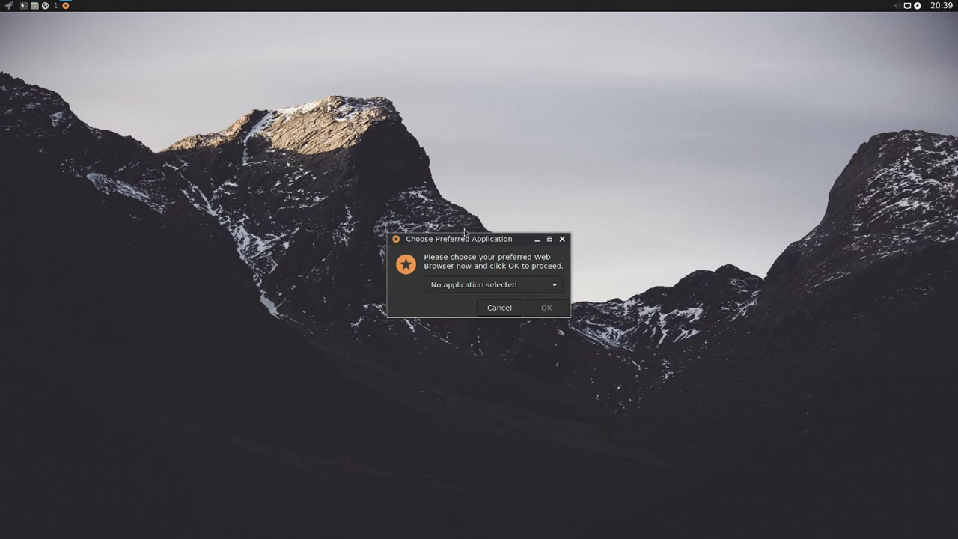
{"action": "left_click", "coordinate": [476, 291]}
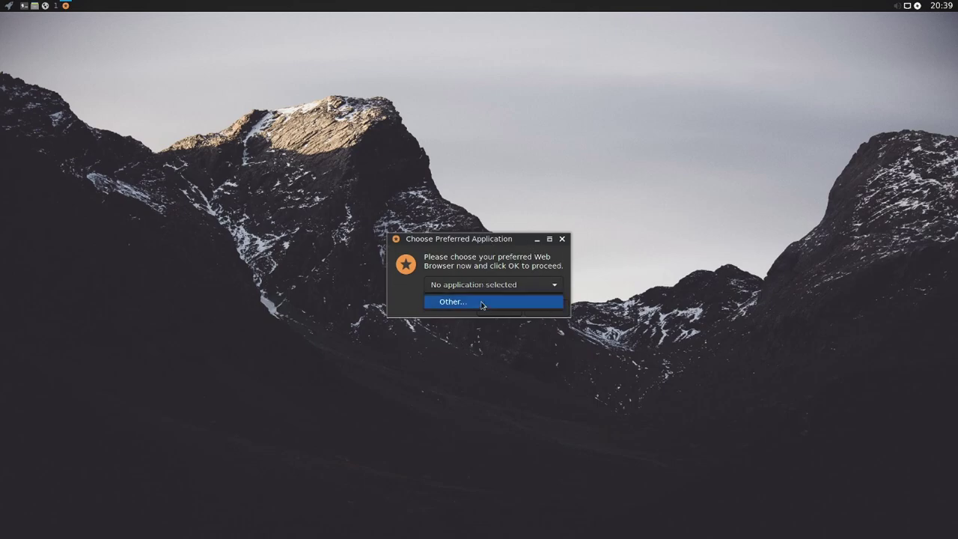
{"action": "left_click", "coordinate": [479, 265]}
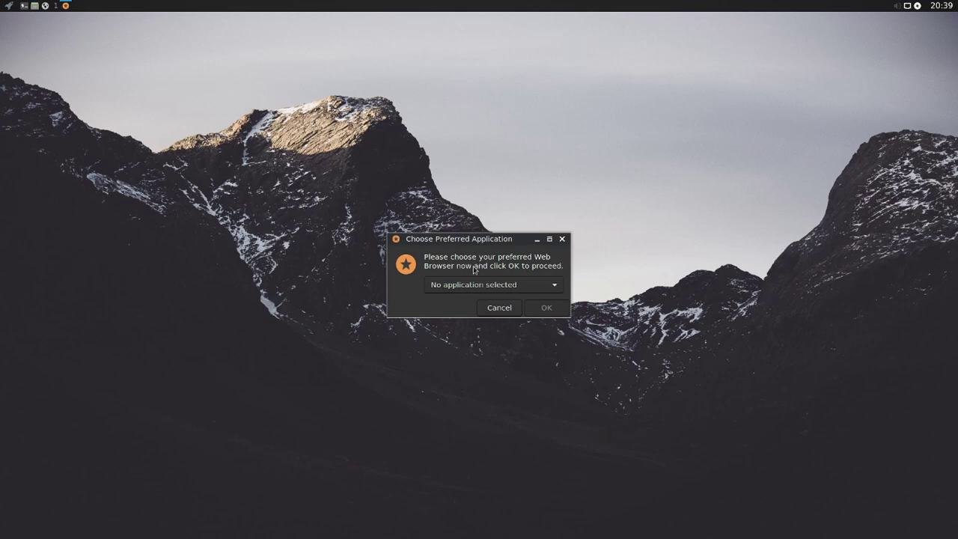
{"action": "left_click", "coordinate": [562, 240]}
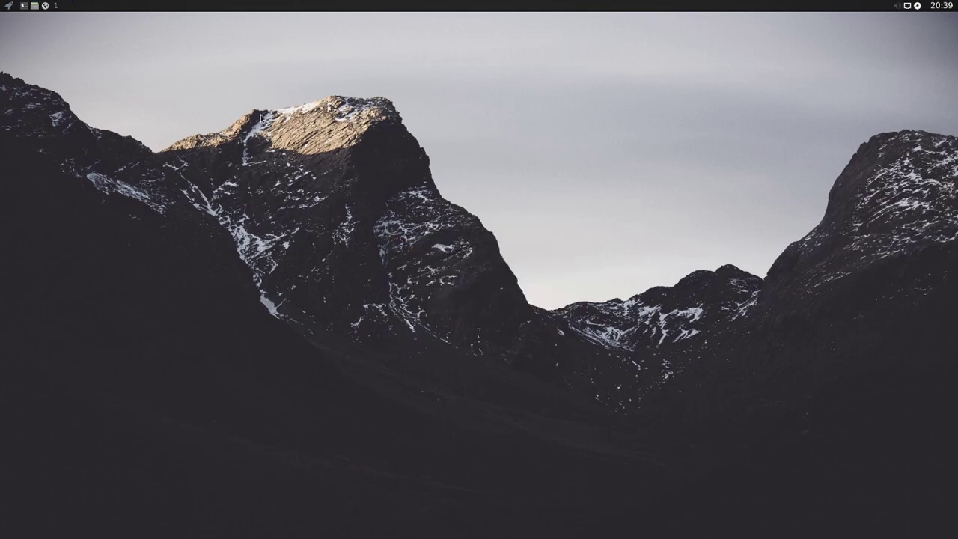
Launch the file manager, check which preferred file manager applications are offered, and dismiss the chooser
{"action": "left_click", "coordinate": [11, 6]}
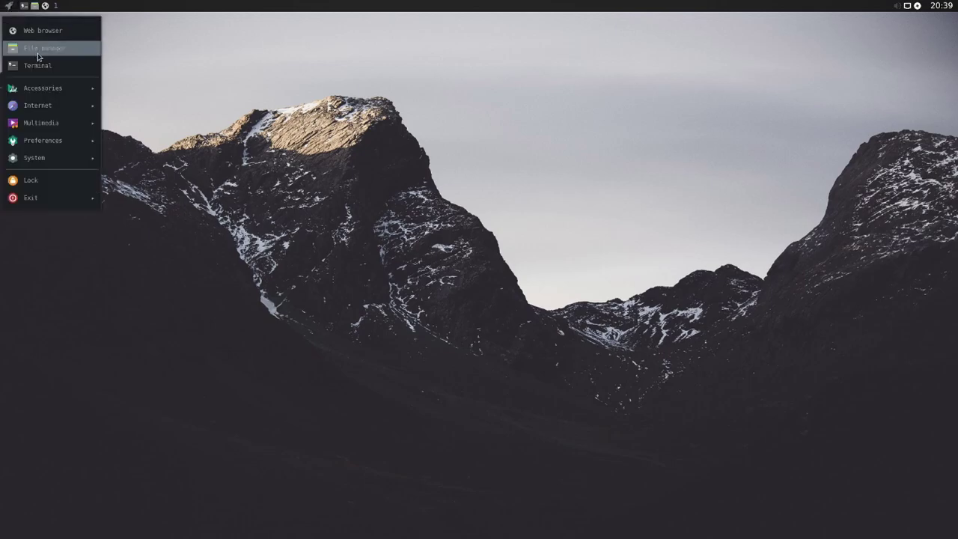
{"action": "left_click", "coordinate": [37, 48]}
{"action": "left_click", "coordinate": [509, 286]}
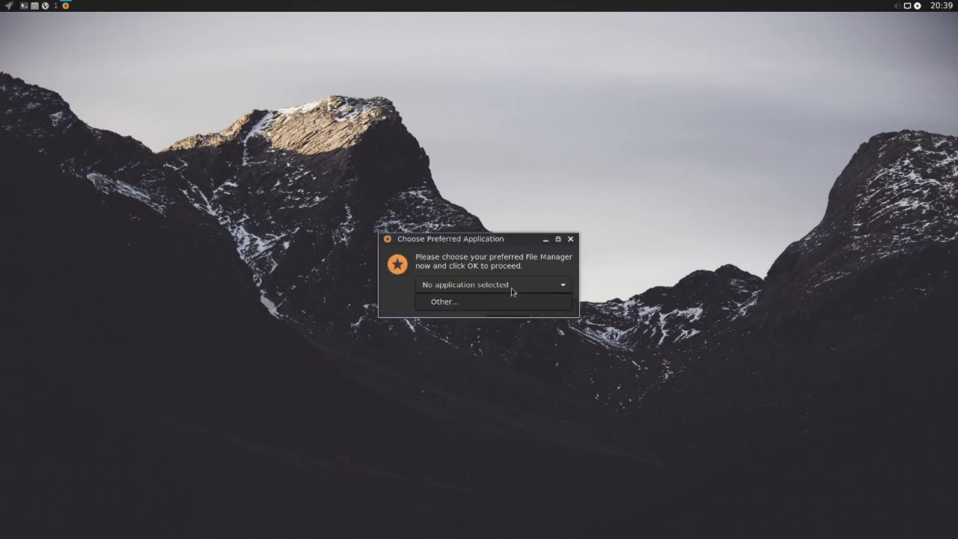
{"action": "left_click", "coordinate": [545, 281]}
{"action": "left_click", "coordinate": [570, 239]}
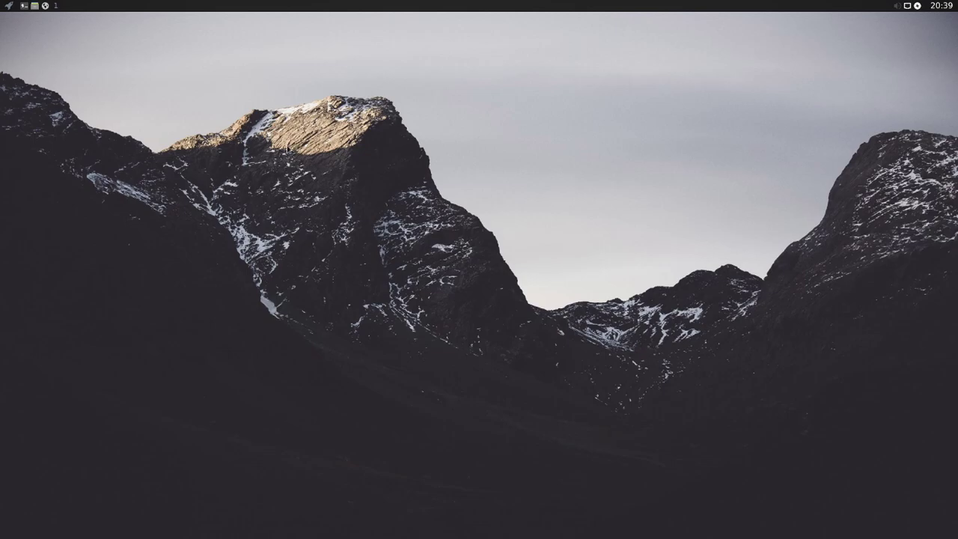
Open a terminal window to view its shell prompt and close it again
{"action": "left_click", "coordinate": [11, 6]}
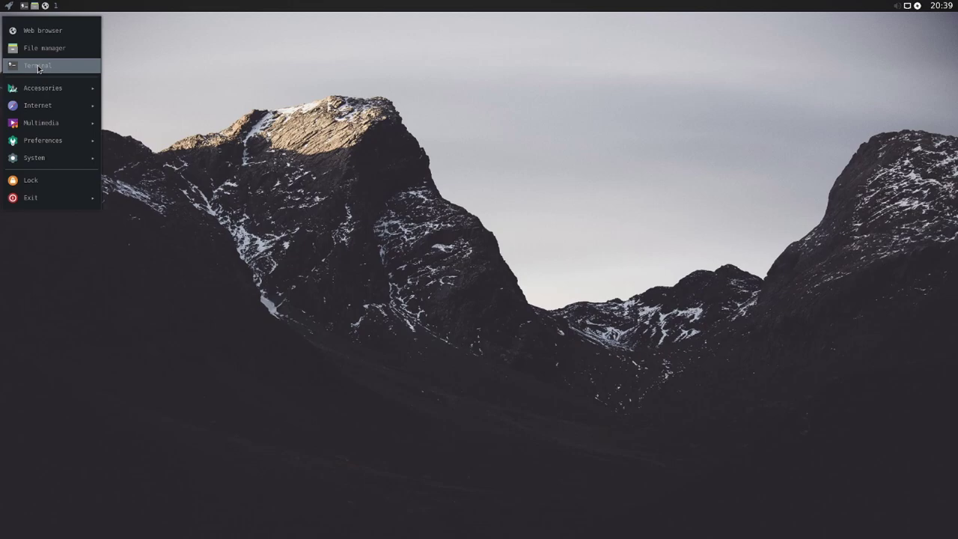
{"action": "left_click", "coordinate": [38, 66]}
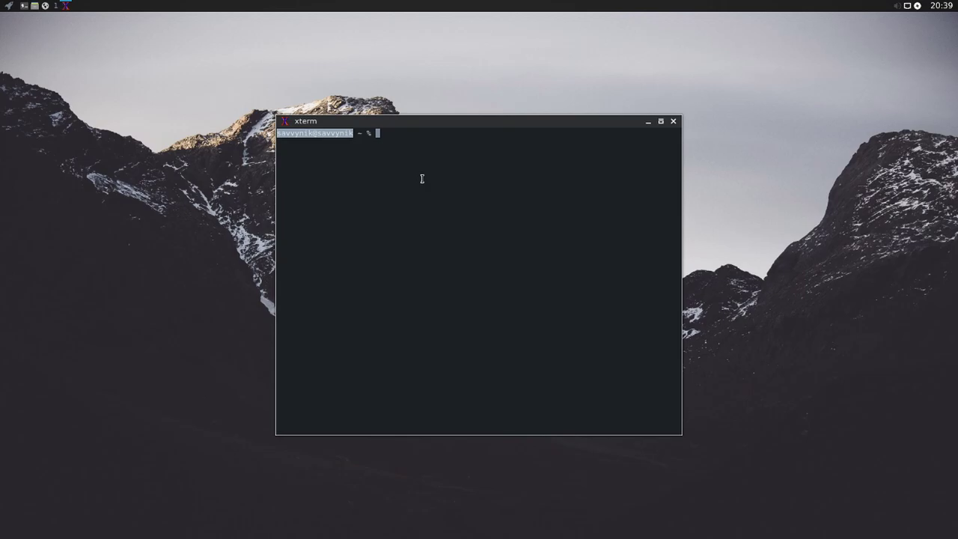
{"action": "key", "text": "ctrl+d"}
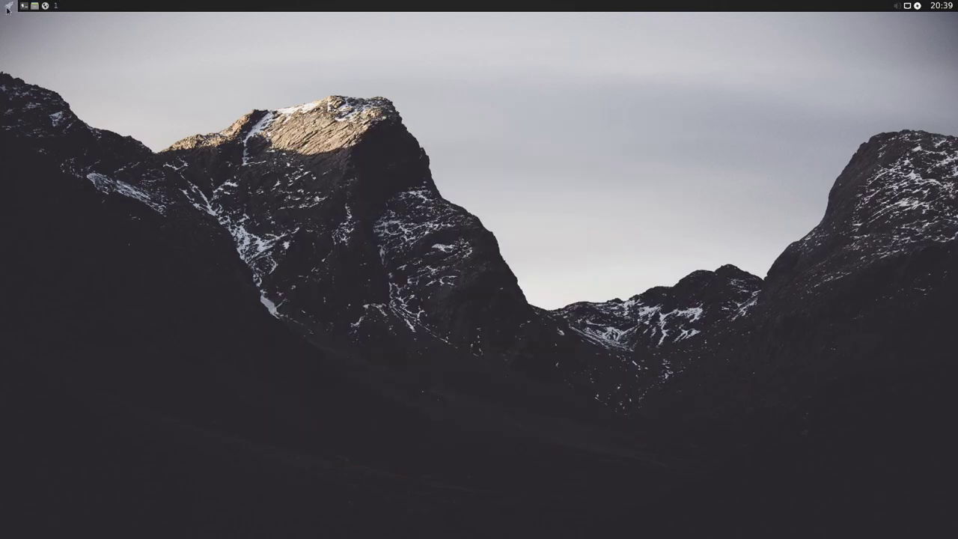
Browse the preinstalled applications in the Accessories, Internet and Multimedia categories
{"action": "left_click", "coordinate": [9, 6]}
{"action": "mouse_move", "coordinate": [48, 92]}
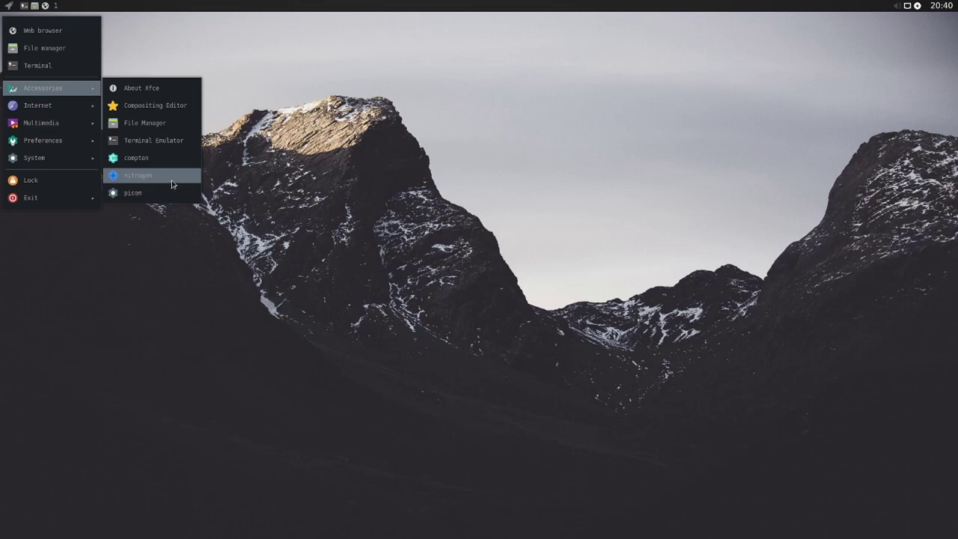
{"action": "mouse_move", "coordinate": [74, 108]}
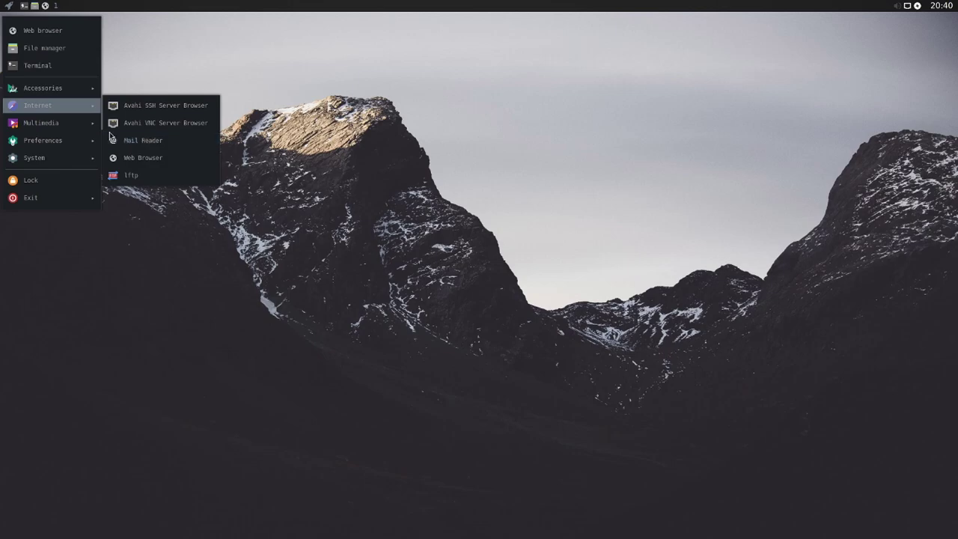
{"action": "mouse_move", "coordinate": [83, 127]}
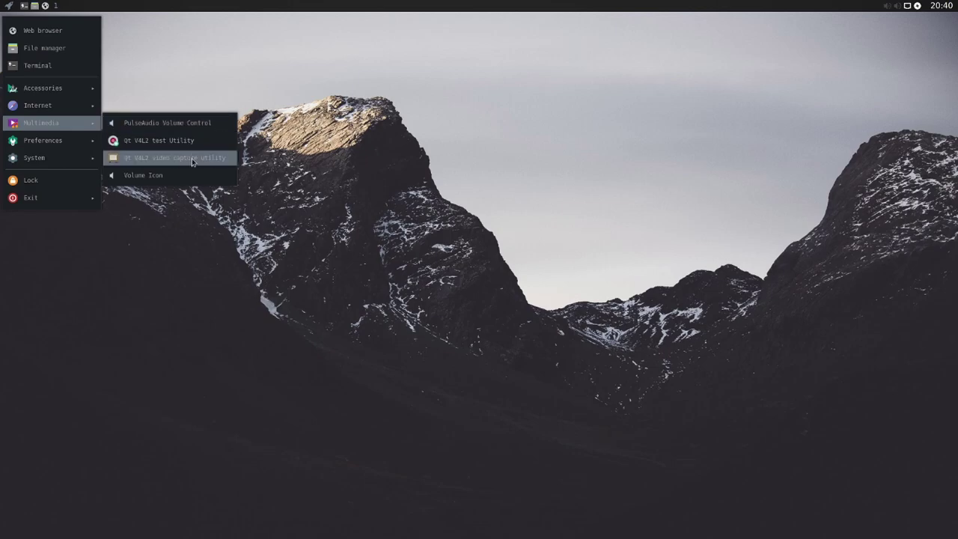
Open the desktop's Appearance preferences, review the style, icon, font and general settings, and close them
{"action": "mouse_move", "coordinate": [66, 144]}
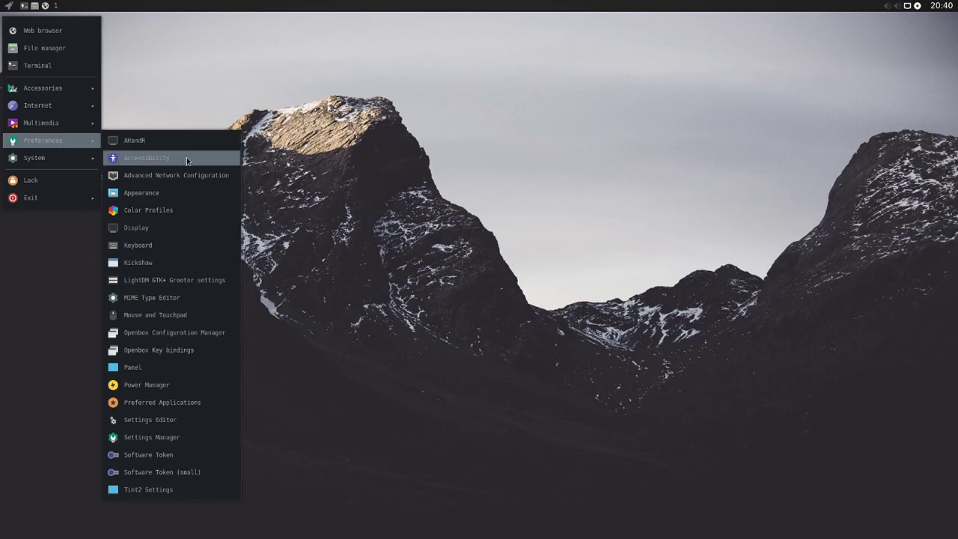
{"action": "left_click", "coordinate": [180, 201]}
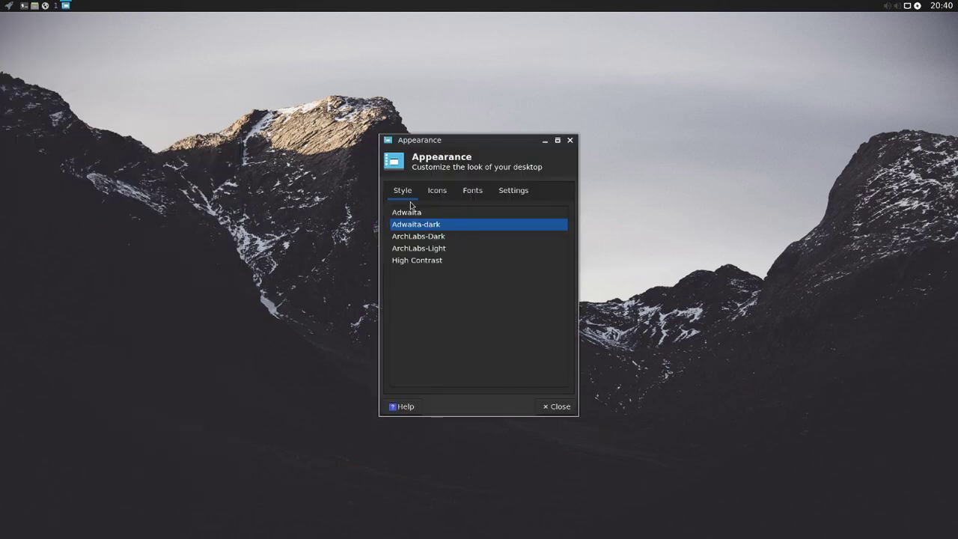
{"action": "left_click", "coordinate": [448, 194]}
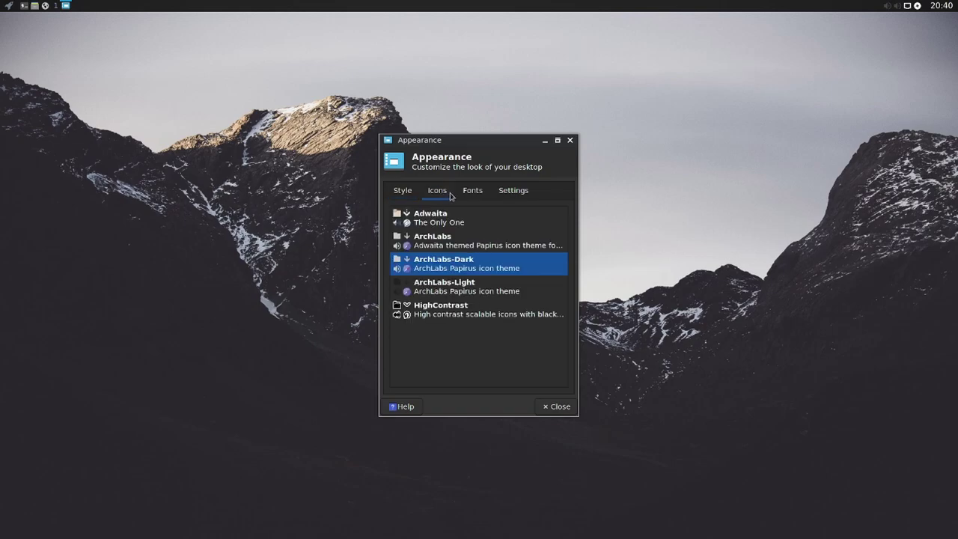
{"action": "left_click", "coordinate": [467, 196]}
{"action": "left_click", "coordinate": [515, 199]}
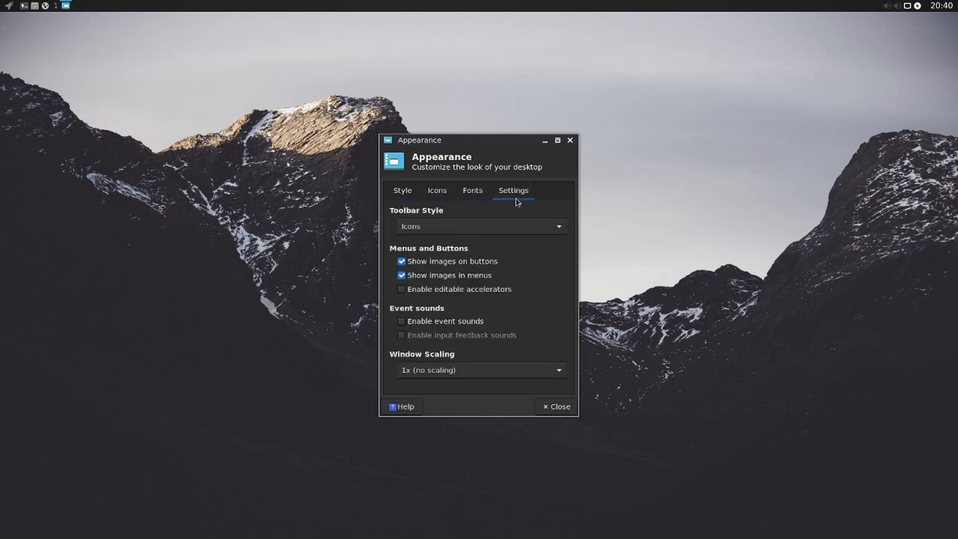
{"action": "left_click", "coordinate": [571, 140]}
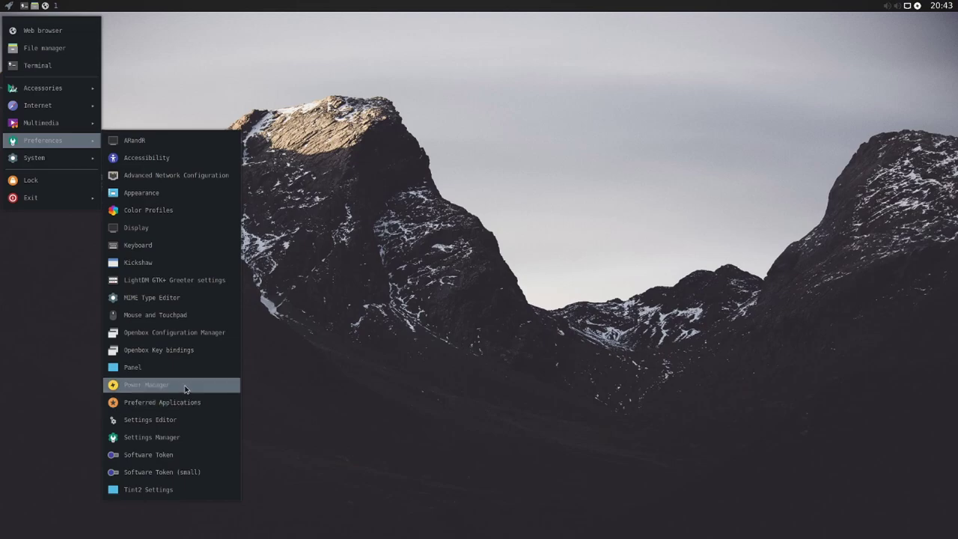
Open the Power Manager settings and the Settings Manager from the Preferences category to view them, closing each one
{"action": "left_click", "coordinate": [185, 387]}
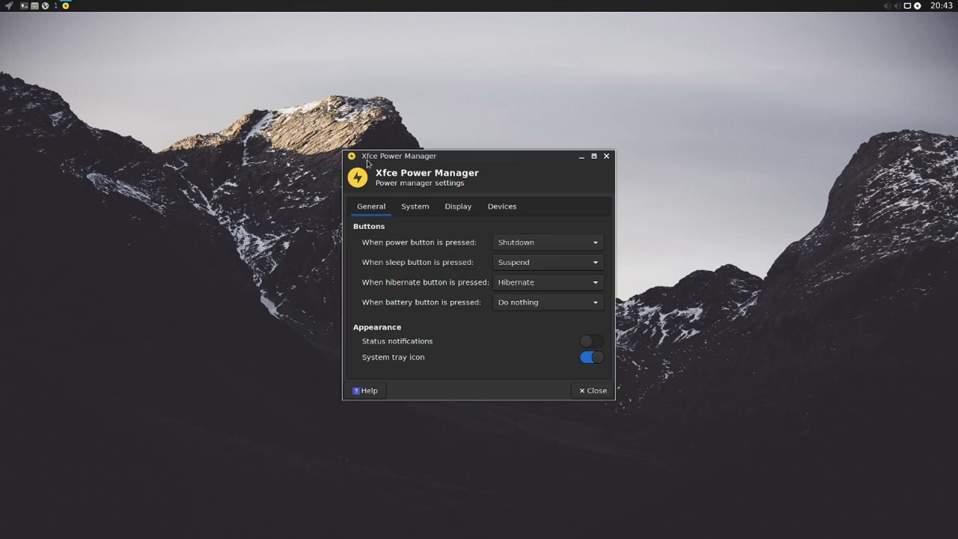
{"action": "left_click", "coordinate": [607, 159]}
{"action": "key", "text": "super"}
{"action": "mouse_move", "coordinate": [53, 140]}
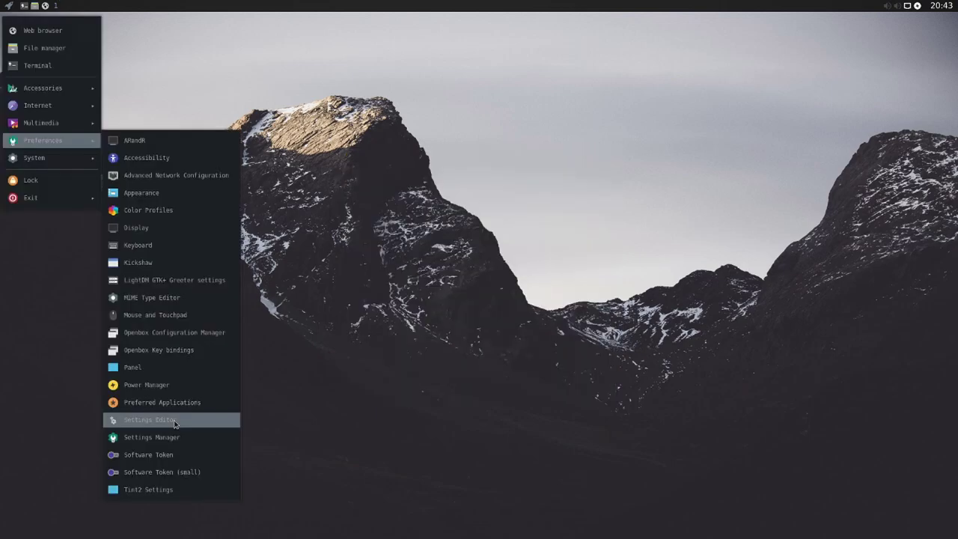
{"action": "left_click", "coordinate": [187, 440]}
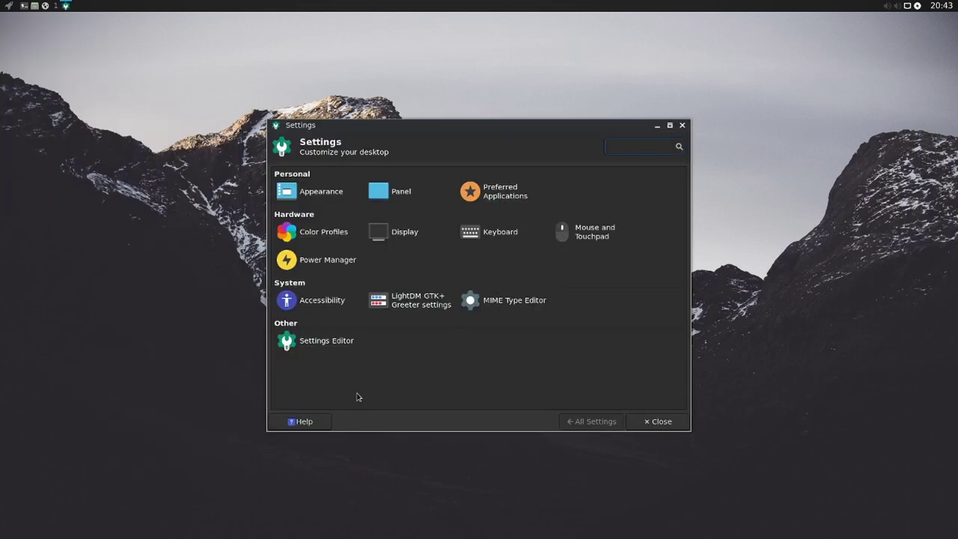
{"action": "left_click", "coordinate": [682, 125]}
Browse the applications in the Preferences and System categories and start conky
{"action": "key", "text": "super"}
{"action": "mouse_move", "coordinate": [52, 140]}
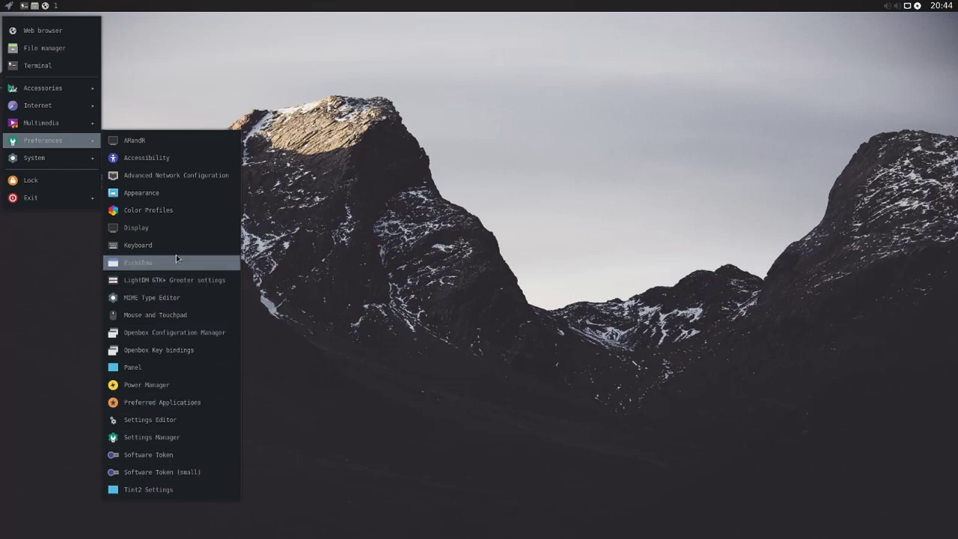
{"action": "mouse_move", "coordinate": [67, 163]}
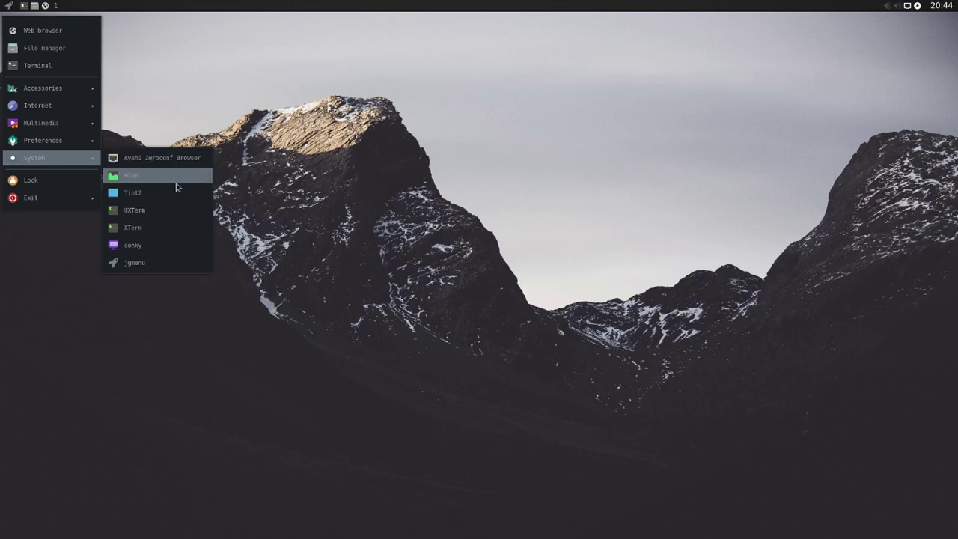
{"action": "left_click", "coordinate": [142, 247]}
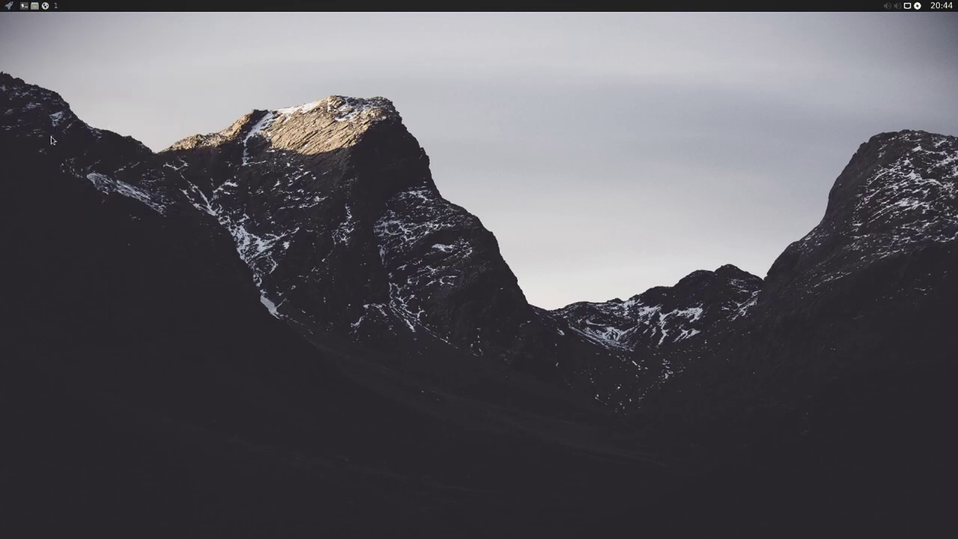
Try the screen lock and check the available exit options, leaving without picking one
{"action": "left_click", "coordinate": [9, 6]}
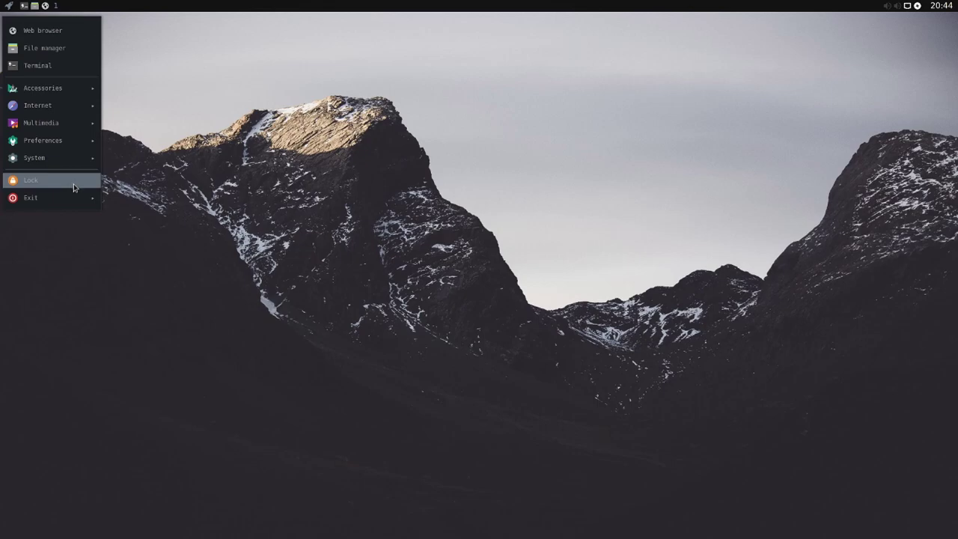
{"action": "left_click", "coordinate": [45, 184]}
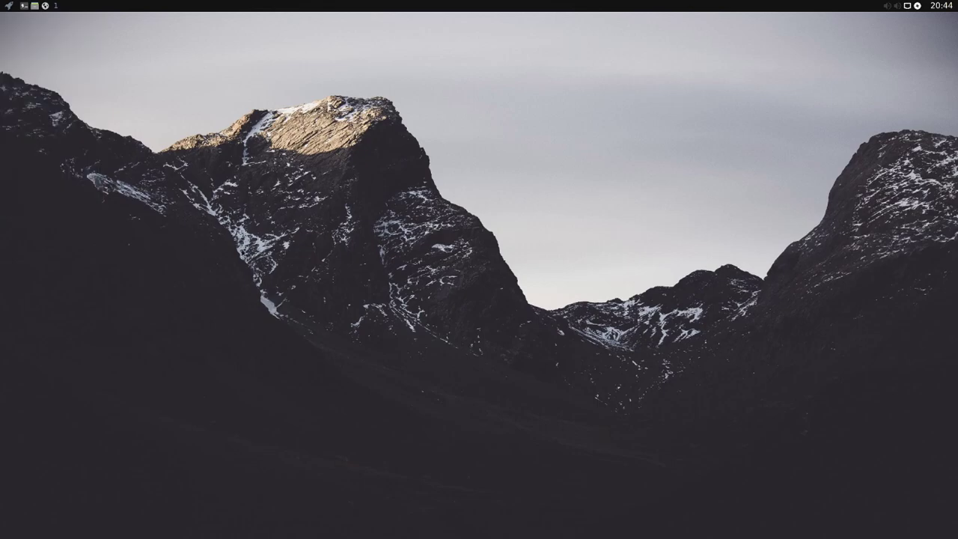
{"action": "left_click", "coordinate": [9, 6]}
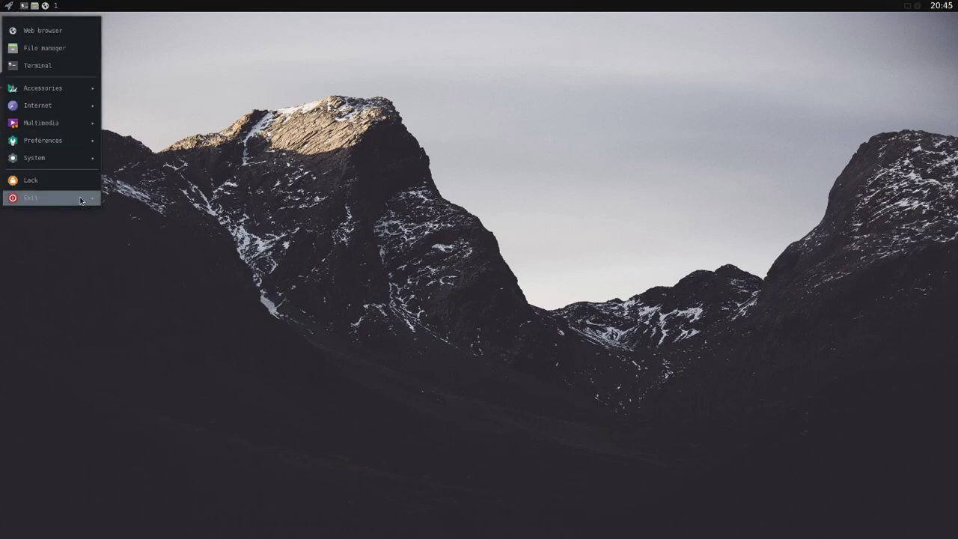
{"action": "mouse_move", "coordinate": [81, 204]}
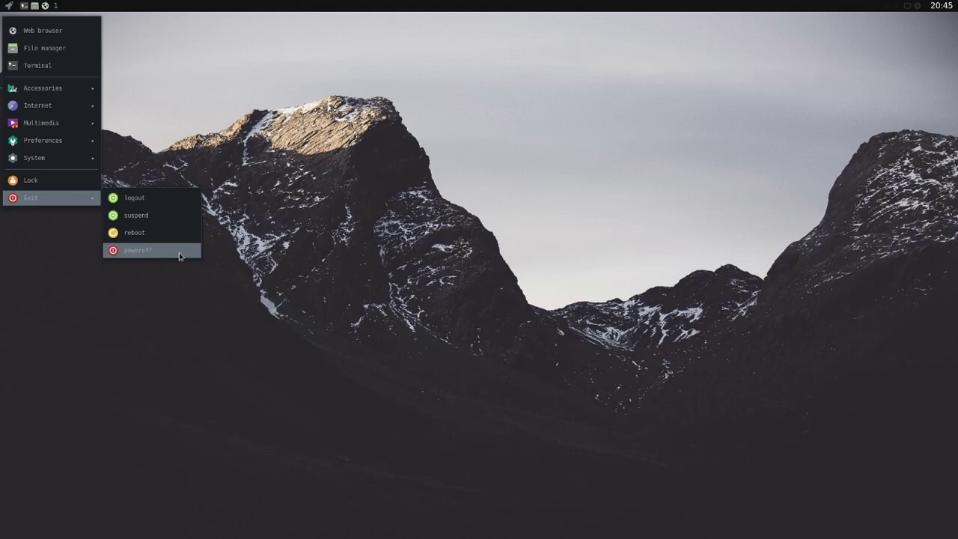
{"action": "key", "text": "Escape"}
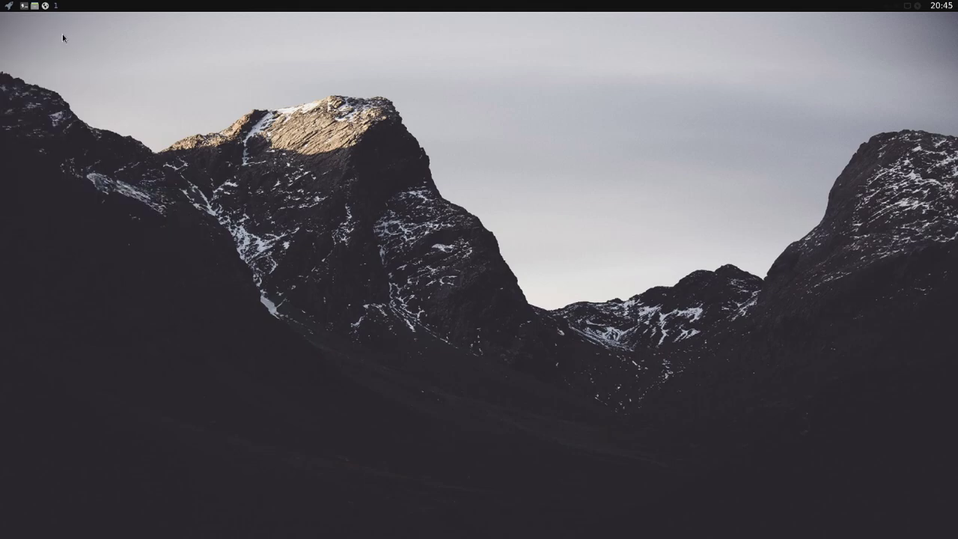
Try the panel's terminal, file manager and web browser launchers, closing each window that opens
{"action": "left_click", "coordinate": [24, 6]}
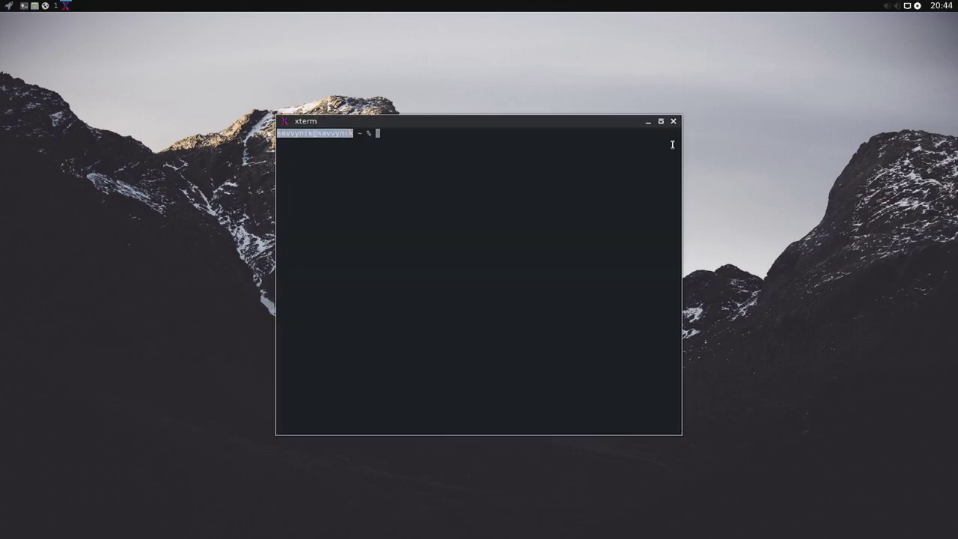
{"action": "left_click", "coordinate": [672, 121]}
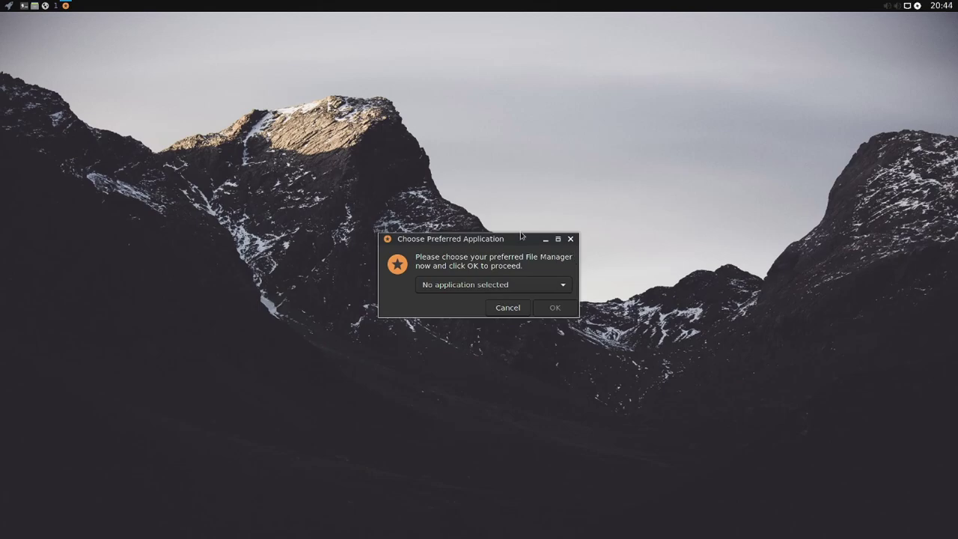
{"action": "left_click", "coordinate": [571, 239]}
{"action": "left_click", "coordinate": [45, 6]}
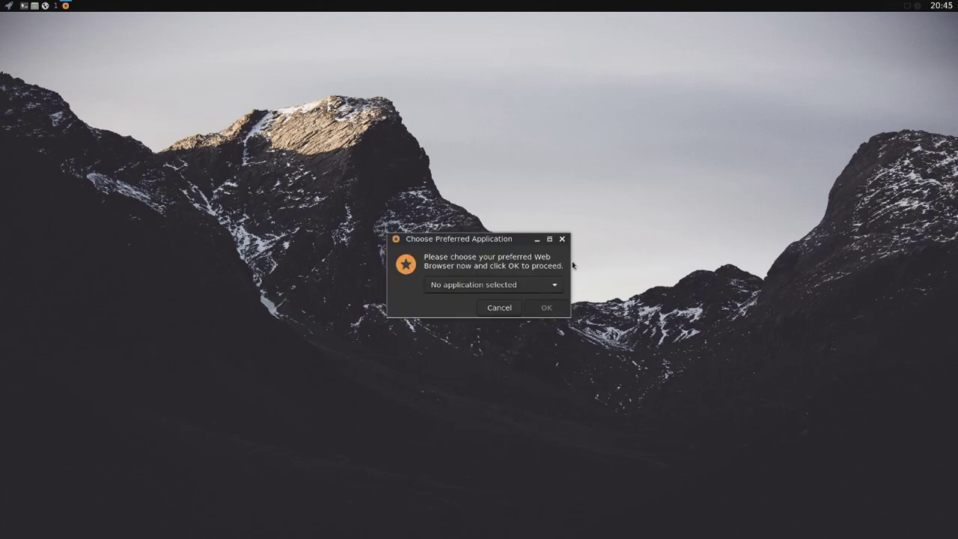
{"action": "left_click", "coordinate": [563, 239]}
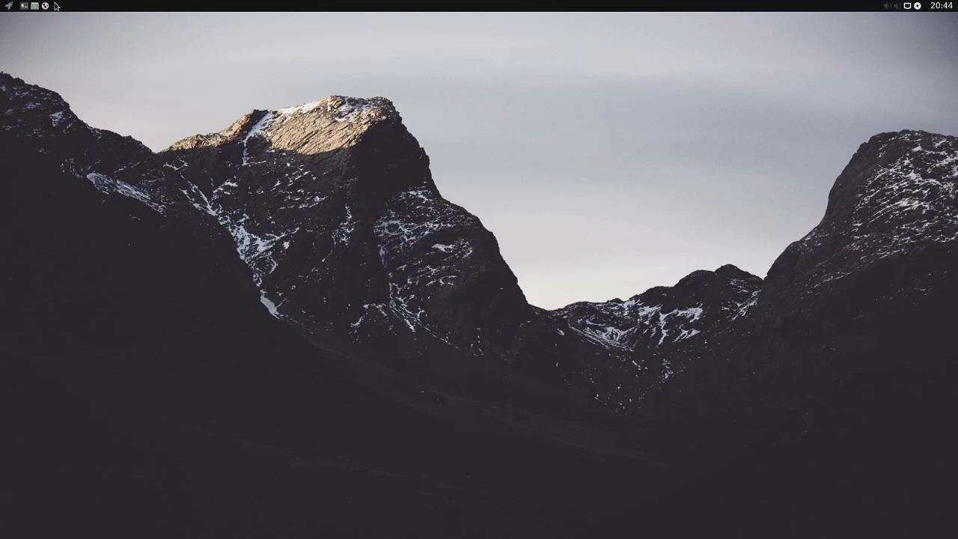
Browse the ArchLabs desktop menu, checking its Screenshot, Places and Preferences entries, including the Openbox and Compton options
{"action": "right_click", "coordinate": [90, 5]}
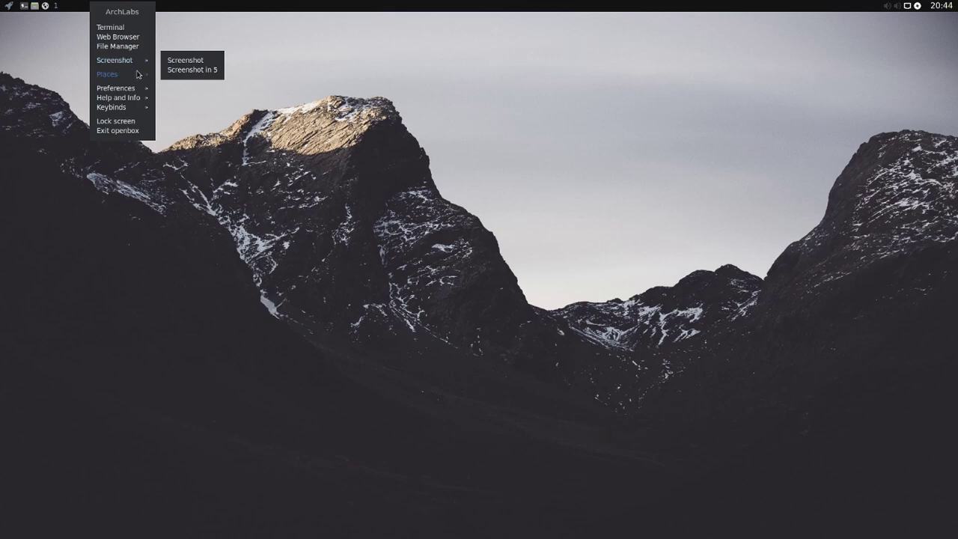
{"action": "mouse_move", "coordinate": [129, 64]}
{"action": "mouse_move", "coordinate": [137, 80]}
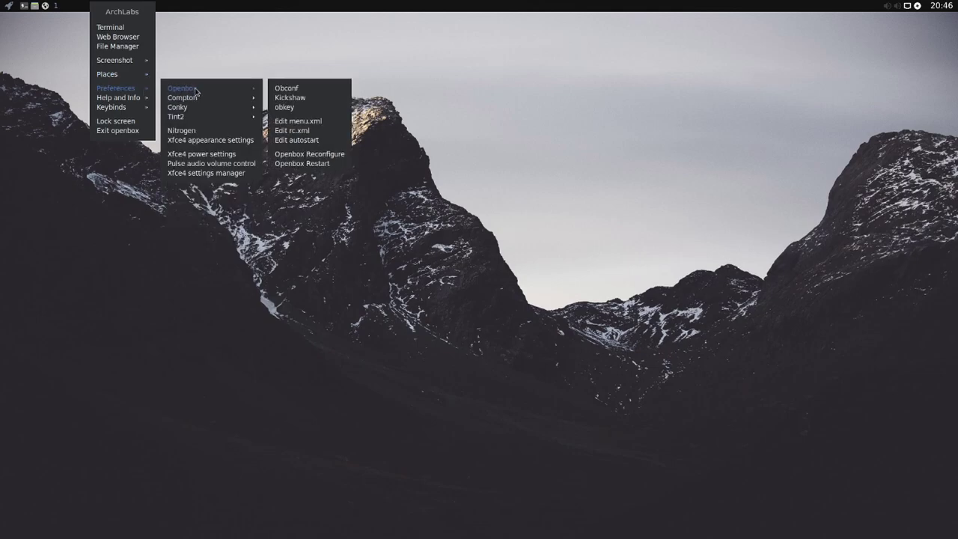
{"action": "mouse_move", "coordinate": [205, 102]}
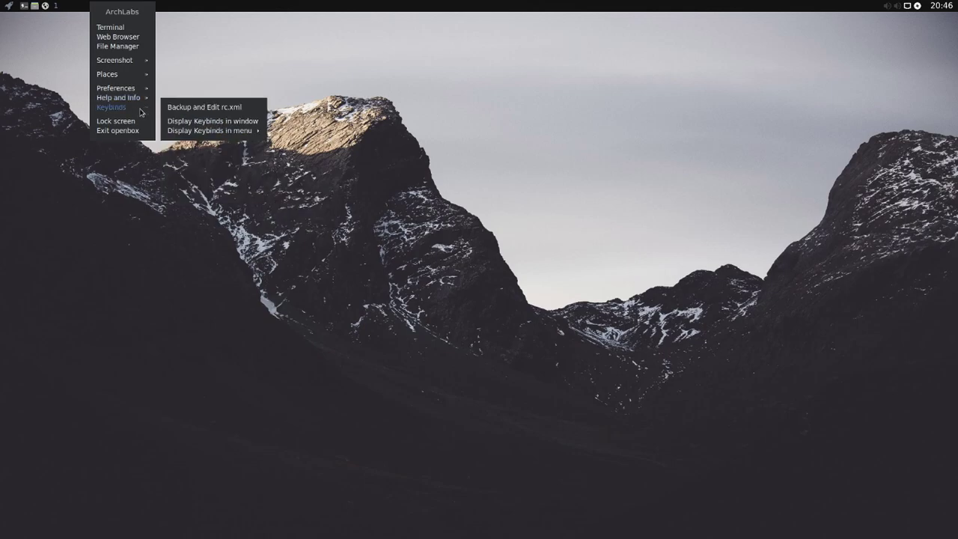
Display the Openbox keybinds in a window, read through the whole list and close it
{"action": "left_click", "coordinate": [213, 121]}
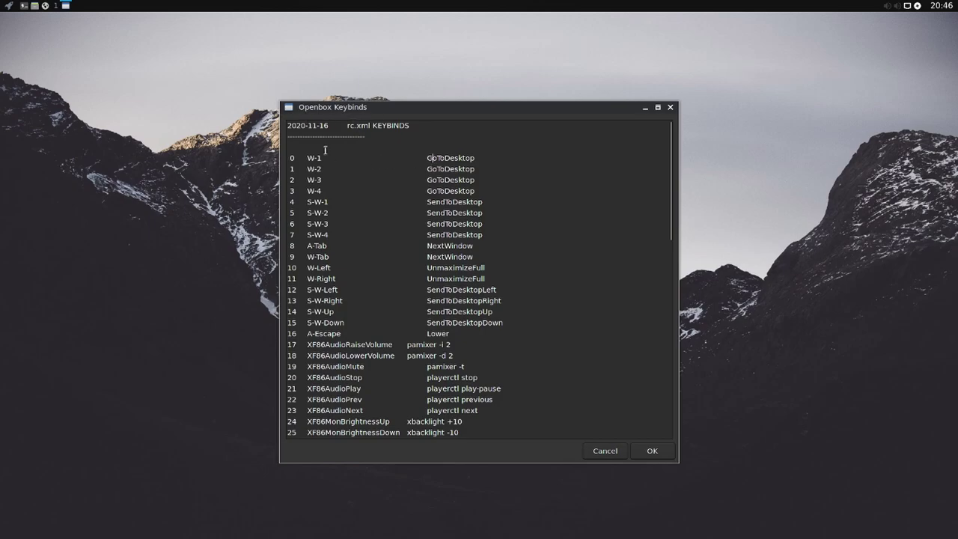
{"action": "scroll", "coordinate": [335, 163], "scroll_direction": "down", "scroll_amount": 1}
{"action": "scroll", "coordinate": [524, 217], "scroll_direction": "down", "scroll_amount": 10}
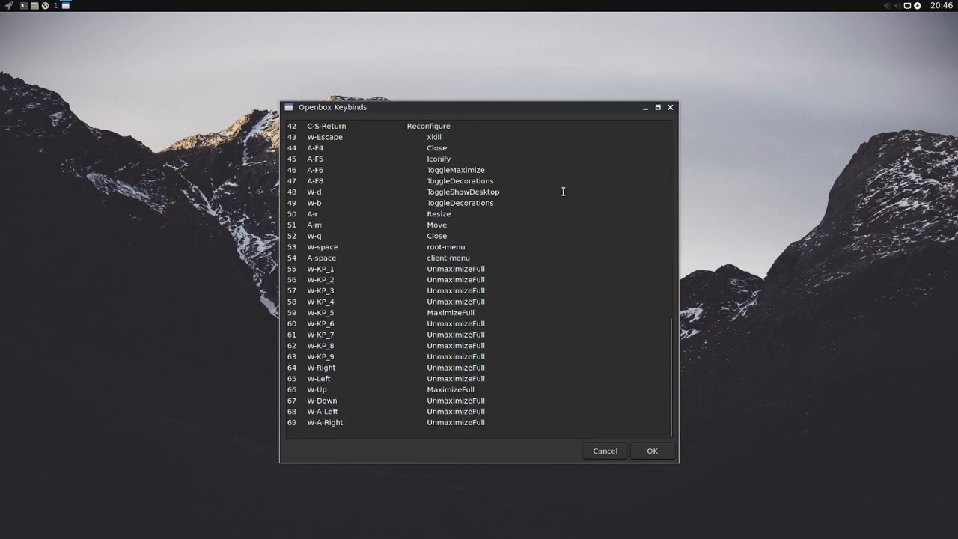
{"action": "left_click", "coordinate": [671, 109]}
{"action": "right_click", "coordinate": [69, 15]}
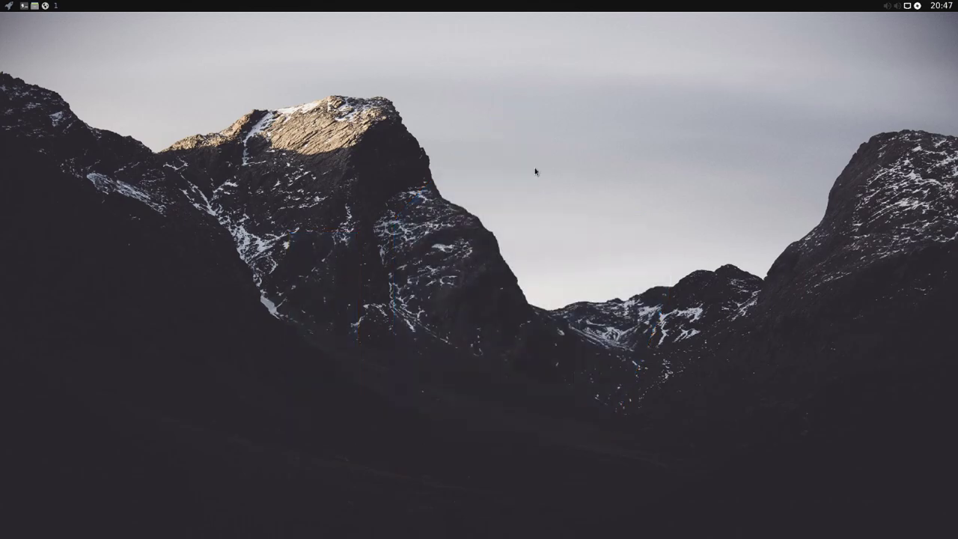
View the panel clock's calendar and the options offered by the volume tray item
{"action": "left_click", "coordinate": [940, 5]}
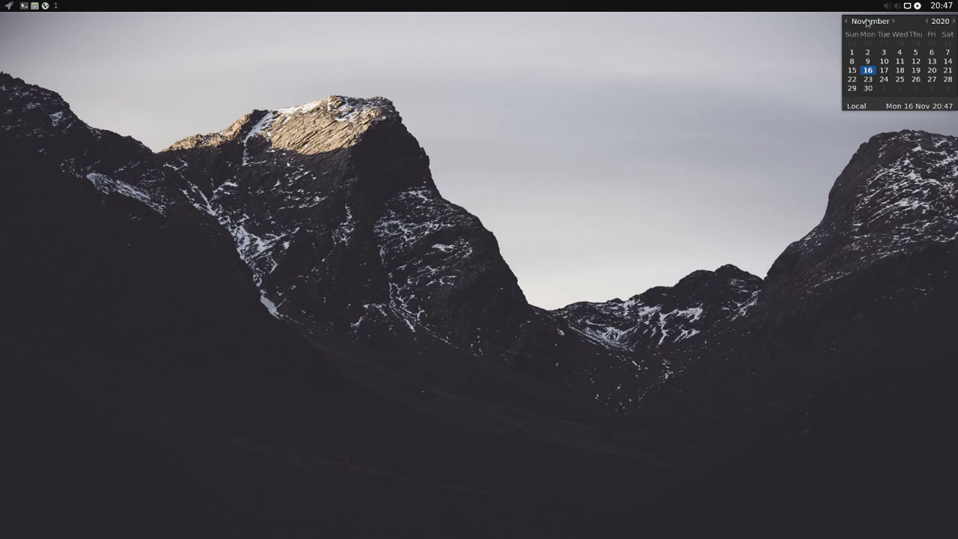
{"action": "left_click", "coordinate": [941, 6]}
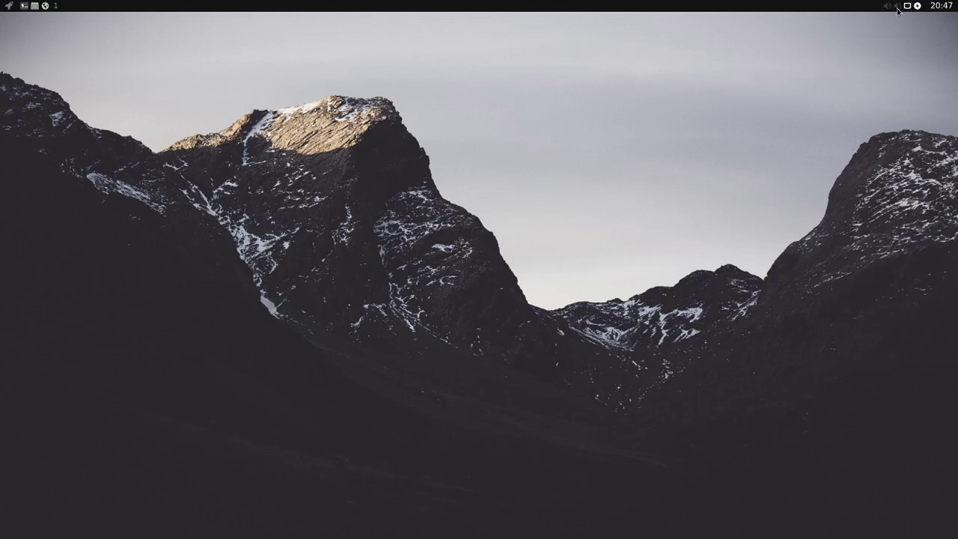
{"action": "left_click", "coordinate": [905, 9]}
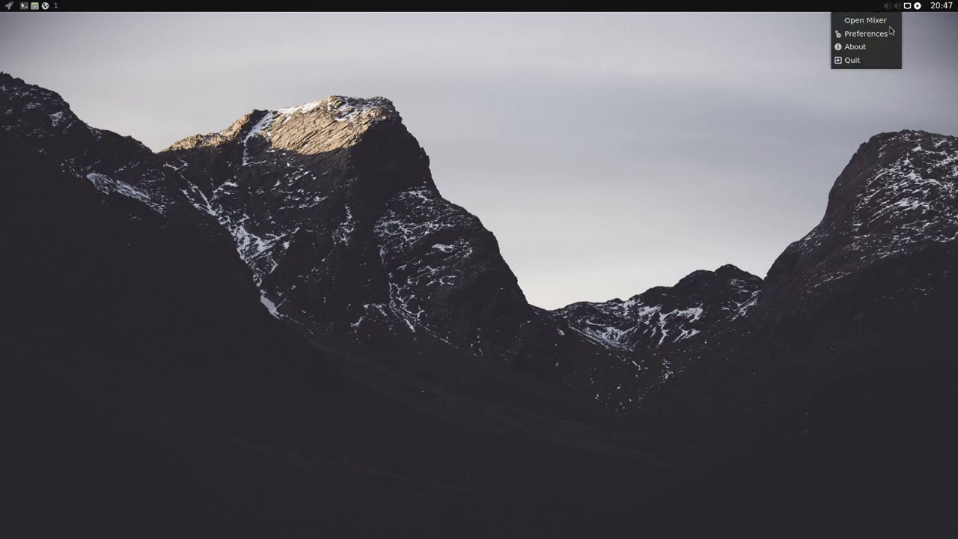
{"action": "left_click", "coordinate": [899, 13]}
{"action": "right_click", "coordinate": [898, 10]}
View the network tray item's options and open the power manager settings from its tray item
{"action": "right_click", "coordinate": [908, 8]}
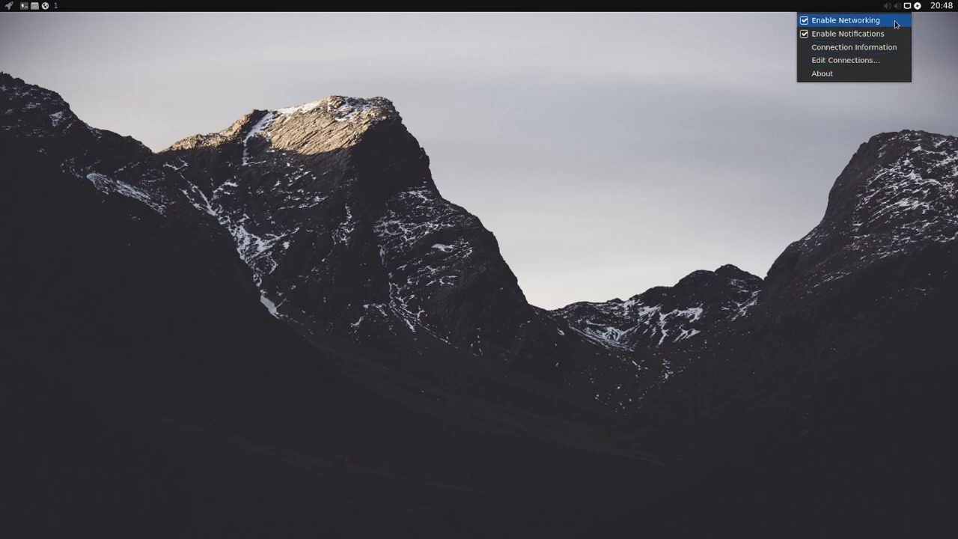
{"action": "left_click", "coordinate": [918, 10]}
{"action": "left_click", "coordinate": [907, 6]}
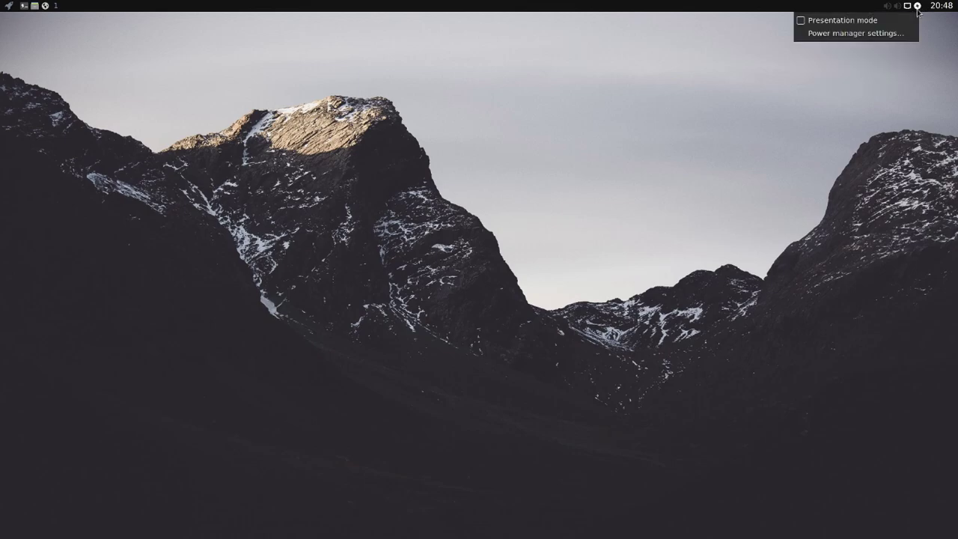
{"action": "left_click", "coordinate": [859, 33]}
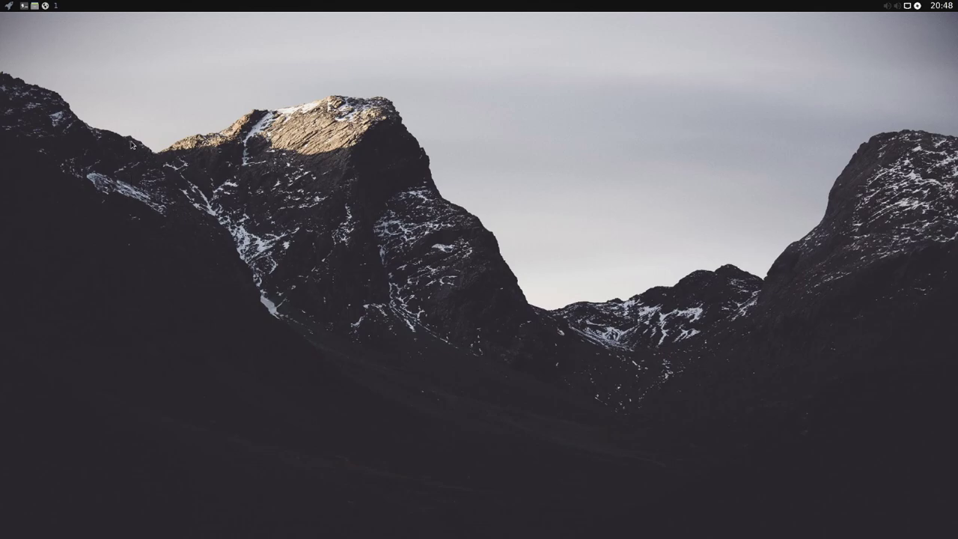
Open a terminal and run htop to check the system's processes and resource usage
{"action": "left_click", "coordinate": [24, 6]}
{"action": "type", "text": "htop"}
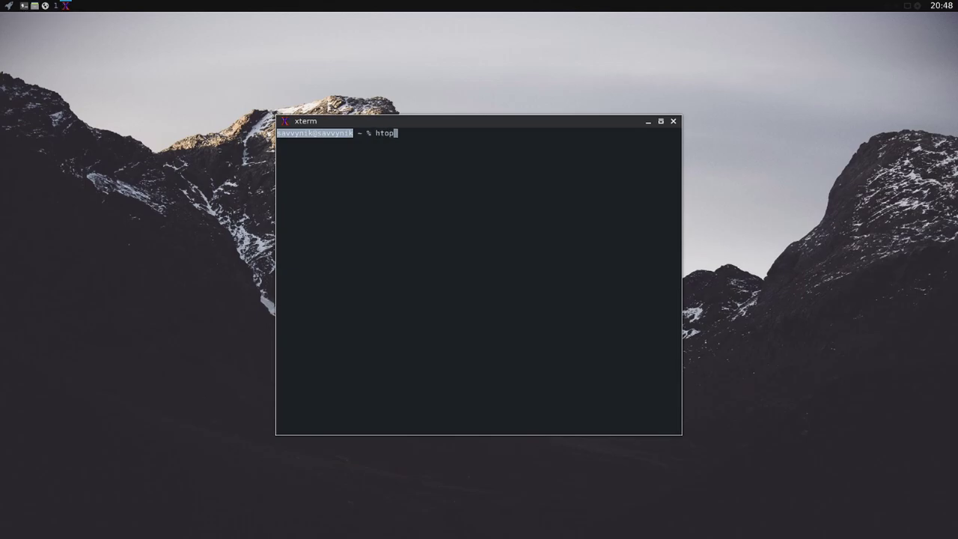
{"action": "key", "text": "Return"}
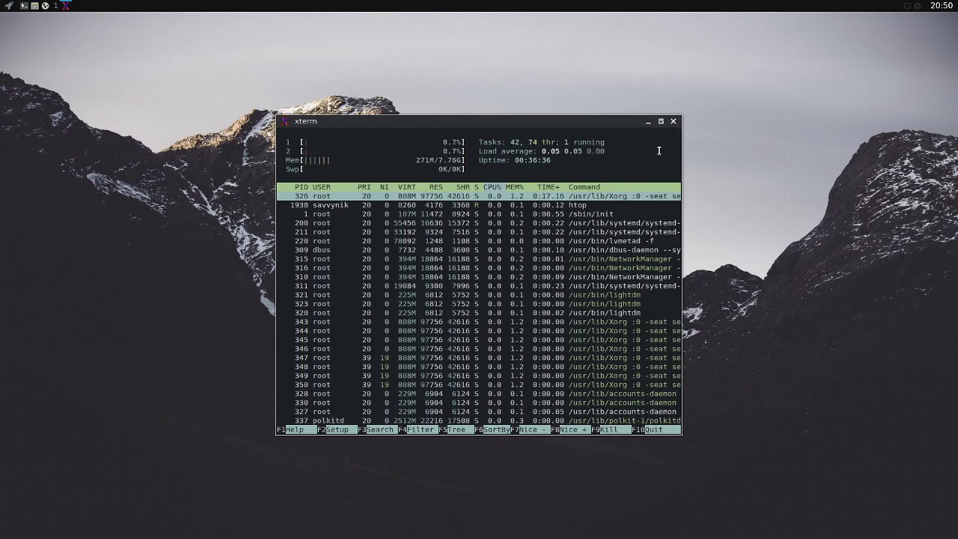
Quit htop and run neofetch to show the system information
{"action": "type", "text": "qneot"}
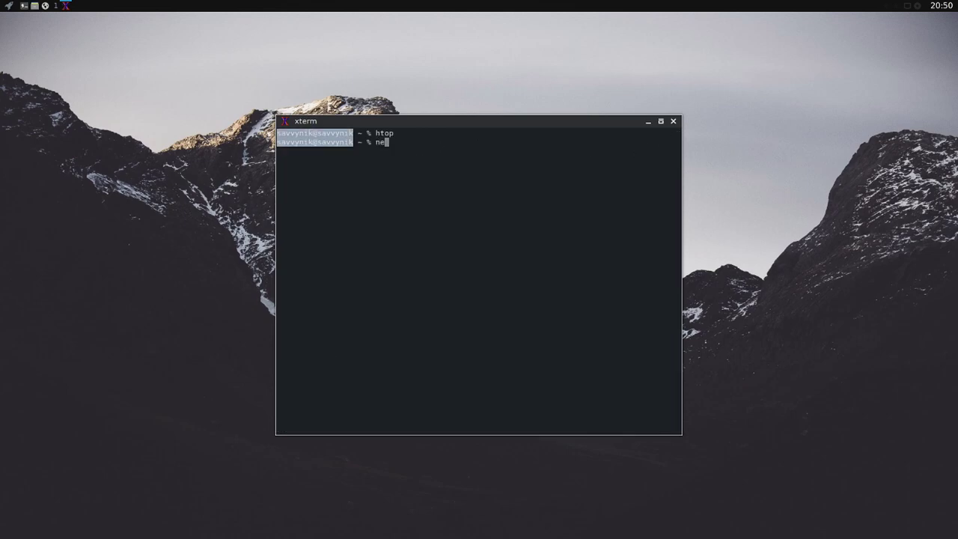
{"action": "key", "text": "BackSpace"}
{"action": "type", "text": "fetch"}
{"action": "key", "text": "Return"}
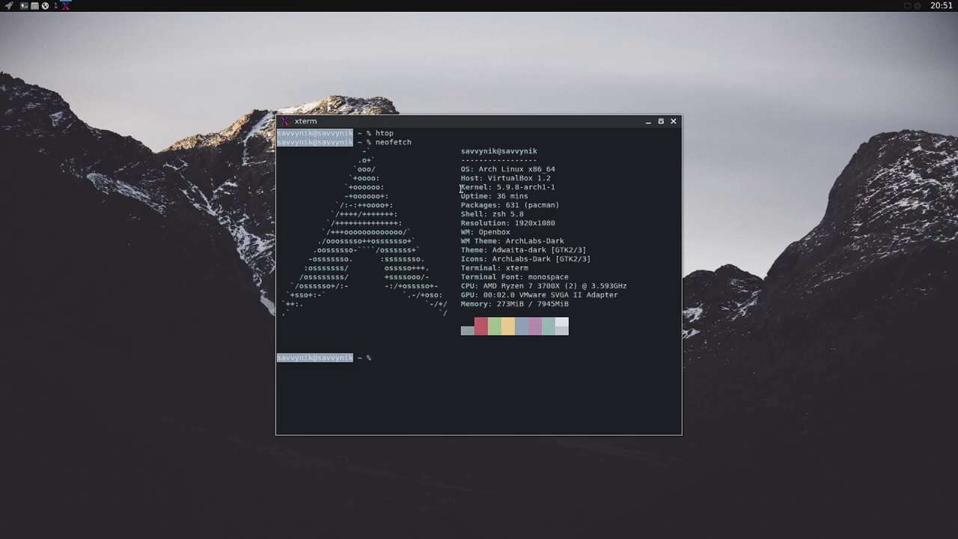
Highlight the kernel version, package count and memory usage in the neofetch output, and close the terminal
{"action": "left_click_drag", "start_coordinate": [459, 187], "coordinate": [568, 187]}
{"action": "left_click", "coordinate": [556, 207]}
{"action": "double_click", "coordinate": [515, 205]}
{"action": "left_click", "coordinate": [510, 207]}
{"action": "left_click_drag", "start_coordinate": [523, 304], "coordinate": [496, 304]}
{"action": "left_click", "coordinate": [626, 294]}
{"action": "key", "text": "ctrl+d"}
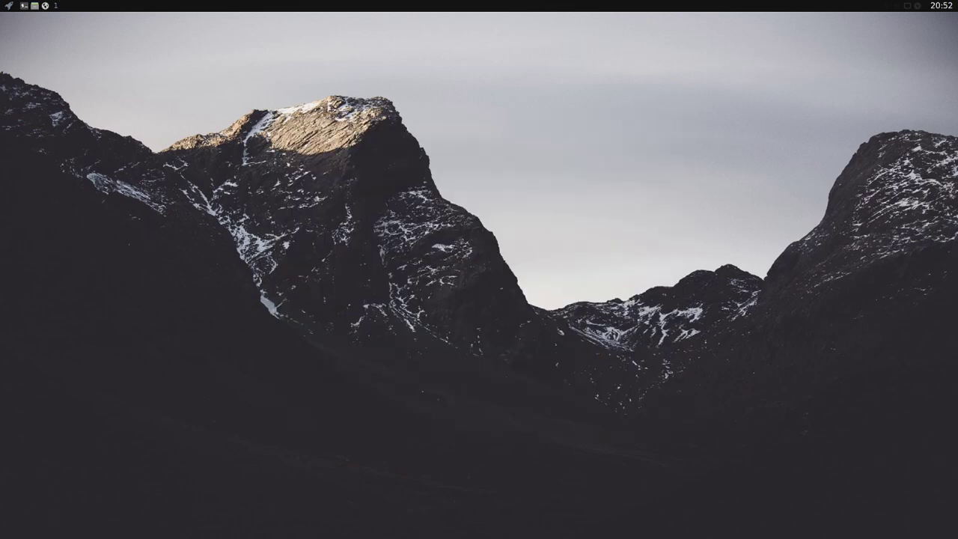